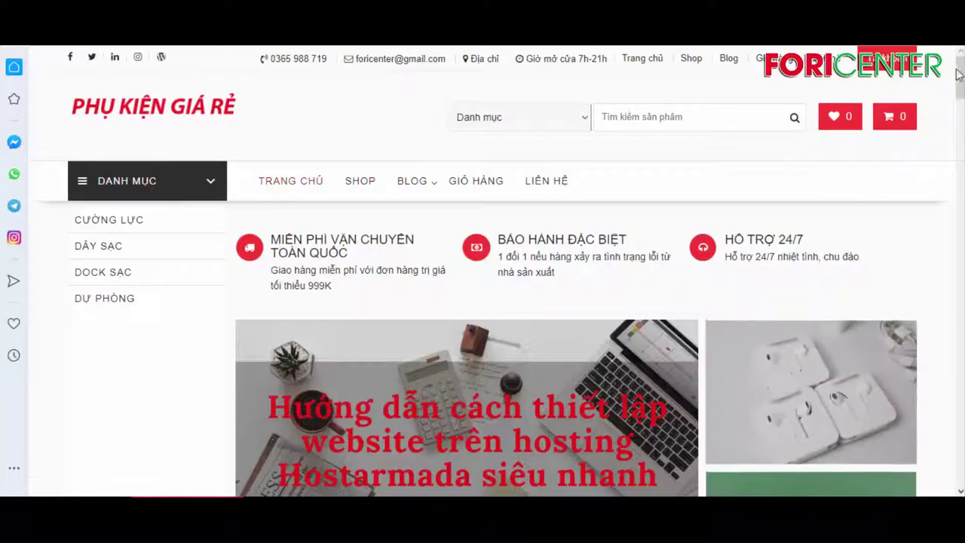
# - Look through the sample PHỤ KIỆN GIÁ RẺ shop's home page from the header down to the footer
pyautogui.moveTo(958, 89); pyautogui.dragTo(930, 478)
pyautogui.scroll(15, 897, 415)
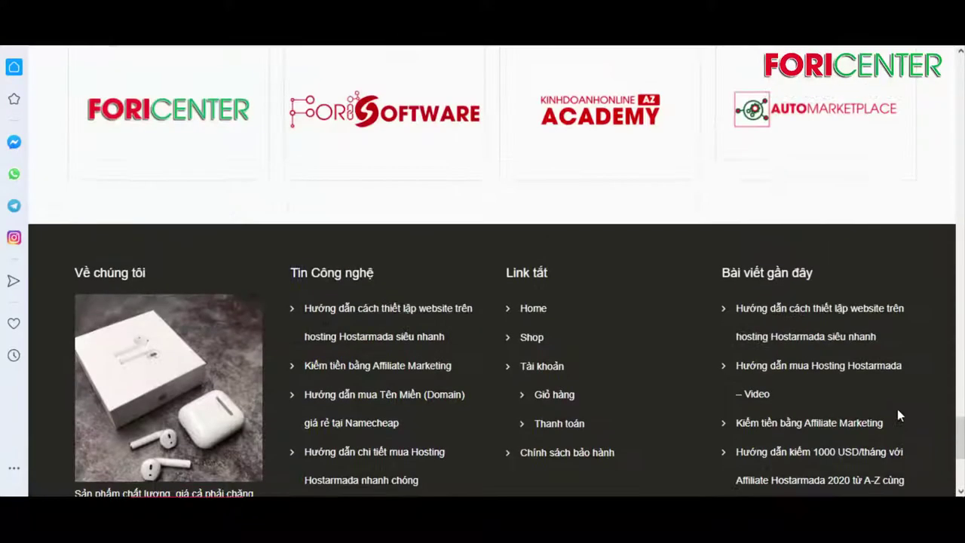
pyautogui.scroll(15, 898, 410)
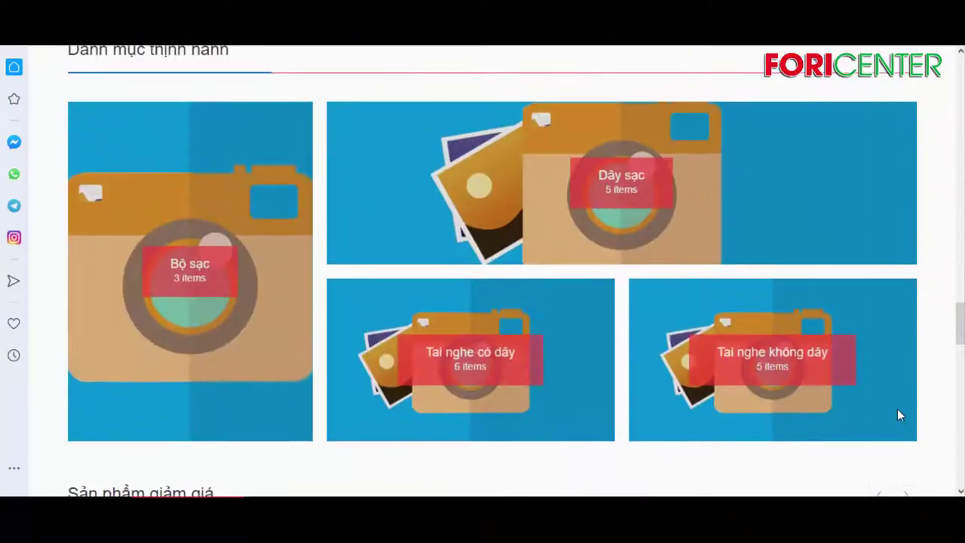
pyautogui.scroll(15, 897, 414)
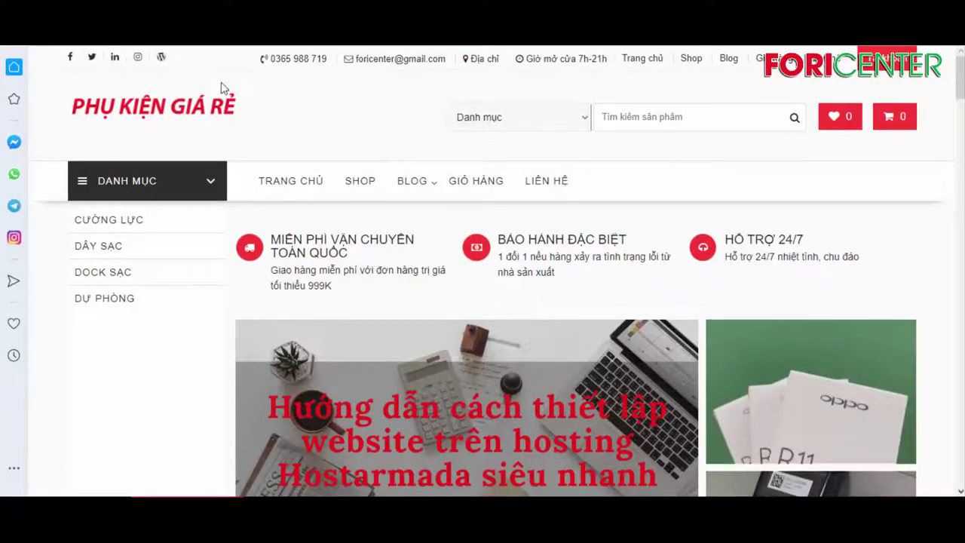
pyautogui.scroll(-10, 421, 63)
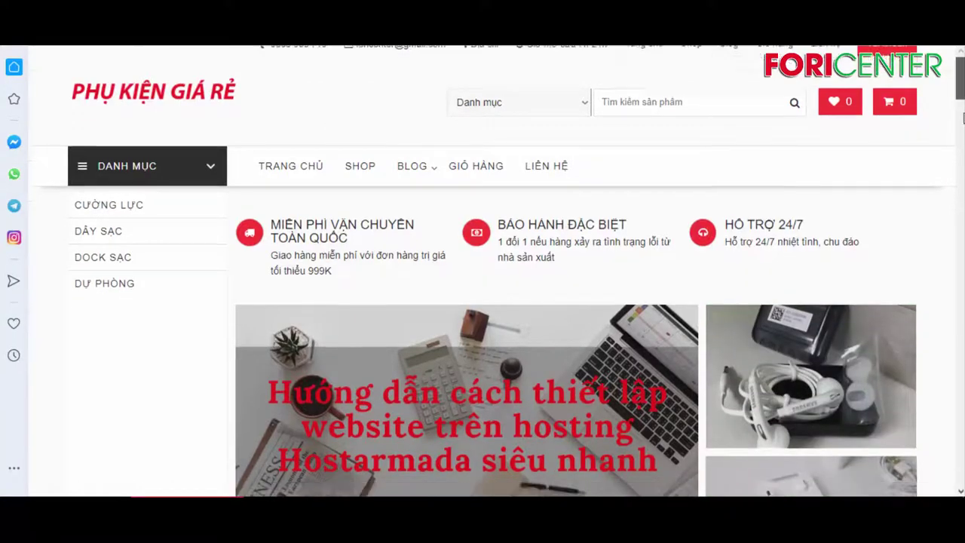
pyautogui.scroll(-10, 483, 271)
pyautogui.scroll(3, 534, 294)
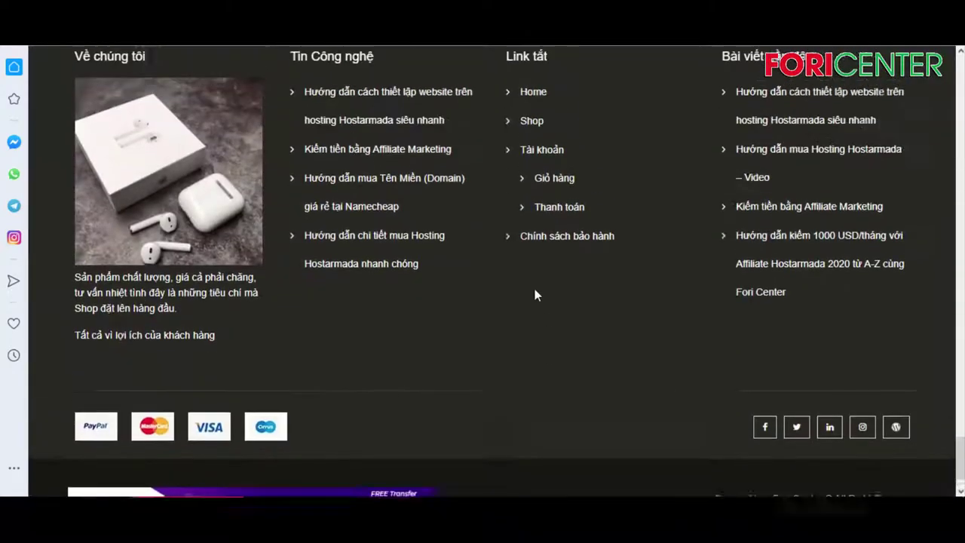
pyautogui.moveTo(960, 433); pyautogui.dragTo(942, 66)
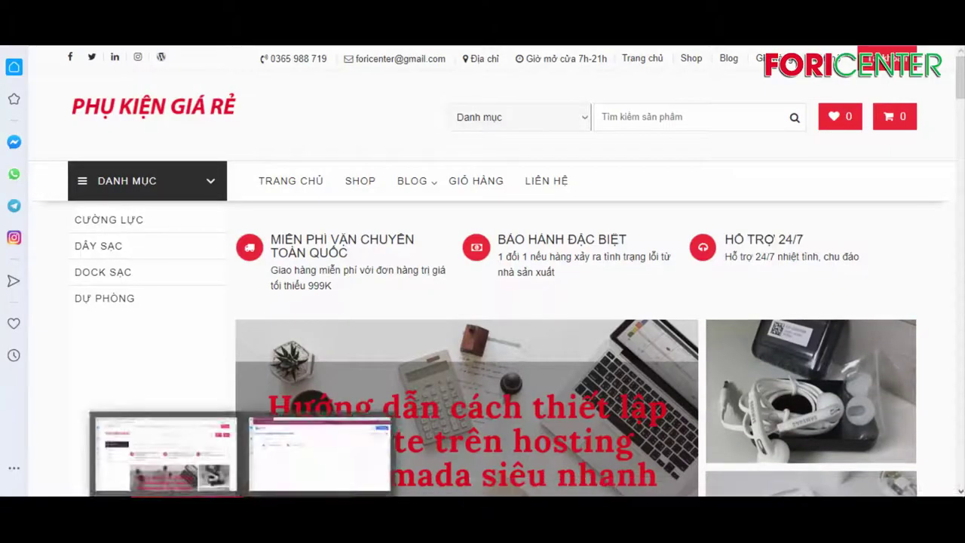
# - Switch to the shared Google Drive folder [VIP] - FILE NHÂN BẢN WEBSITE PHỤ KIỆN, dismiss the Drive promotion and download all its contents
pyautogui.click(173, 453)
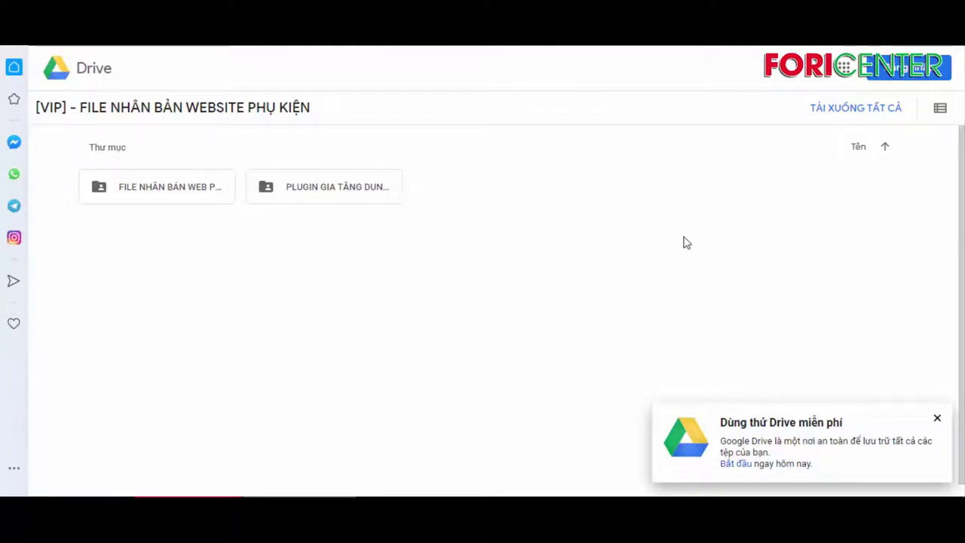
pyautogui.click(938, 420)
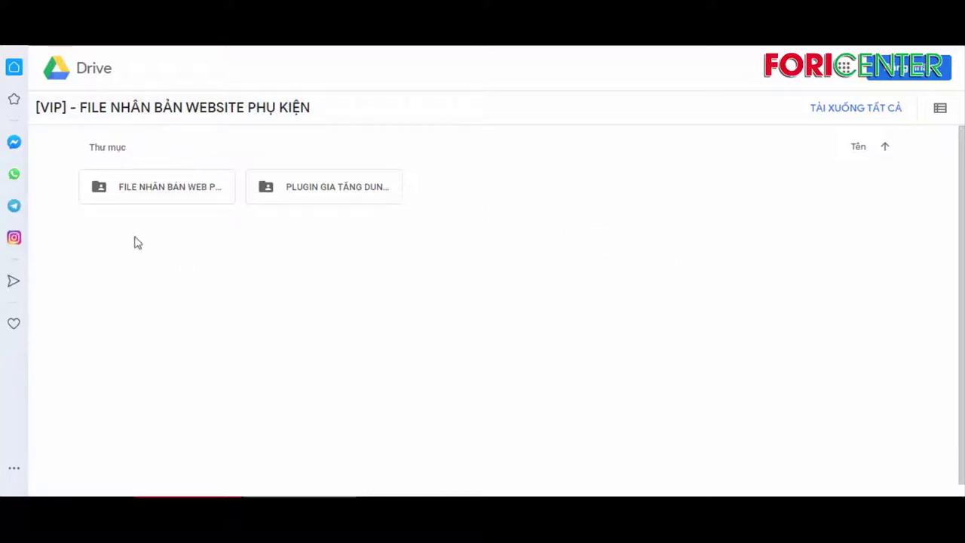
pyautogui.click(161, 189)
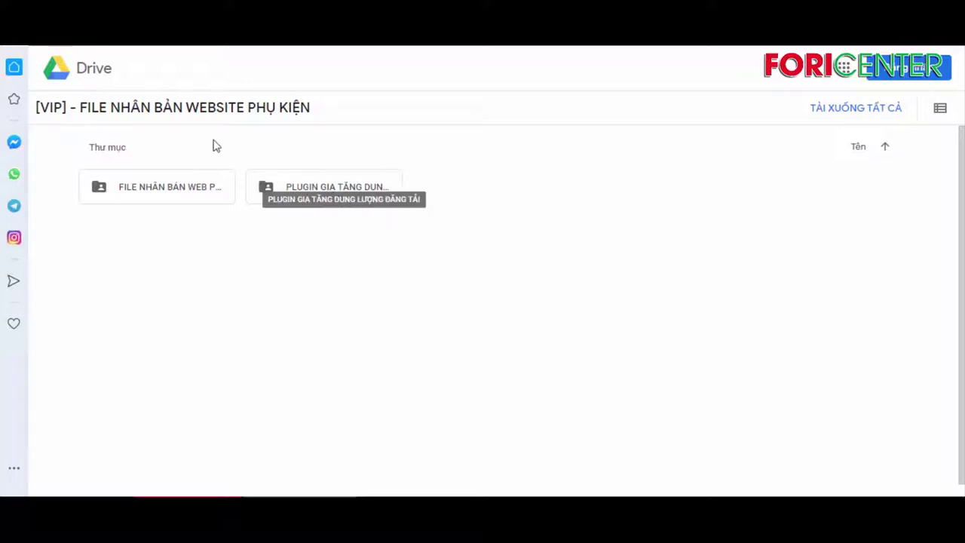
pyautogui.click(842, 111)
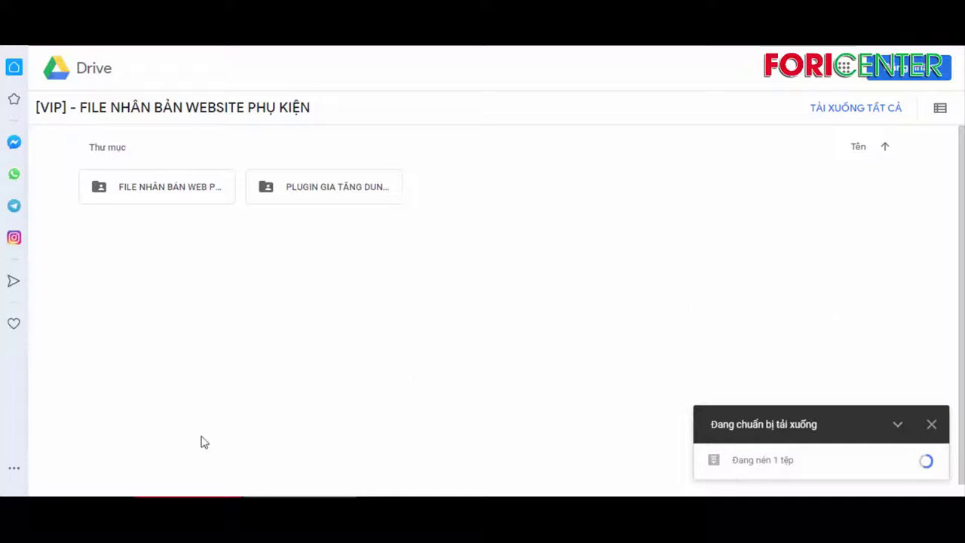
# - Switch to the WordPress dashboard of the Online Shop site and open the page for adding new plugins
pyautogui.click(162, 459)
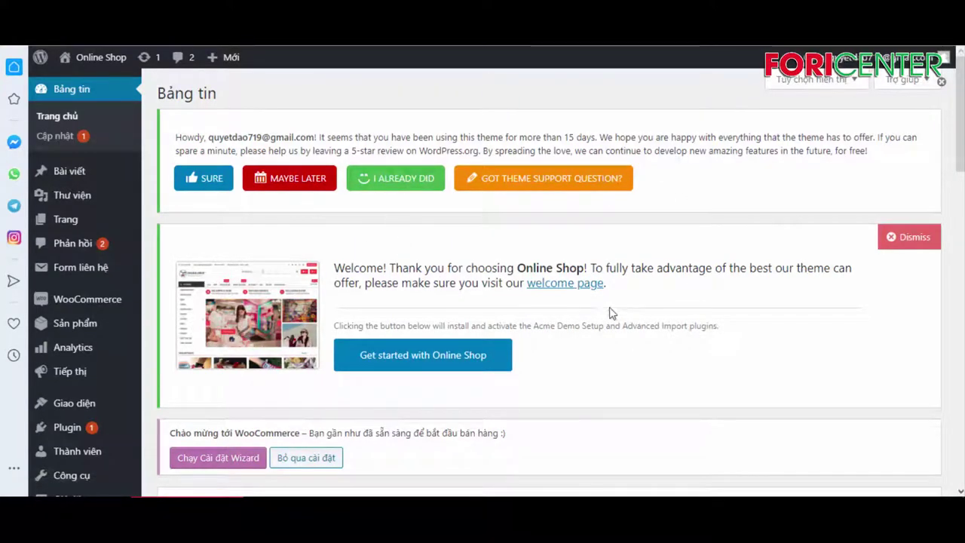
pyautogui.moveTo(960, 113); pyautogui.dragTo(958, 60)
pyautogui.scroll(-3, 124, 307)
pyautogui.moveTo(101, 315)
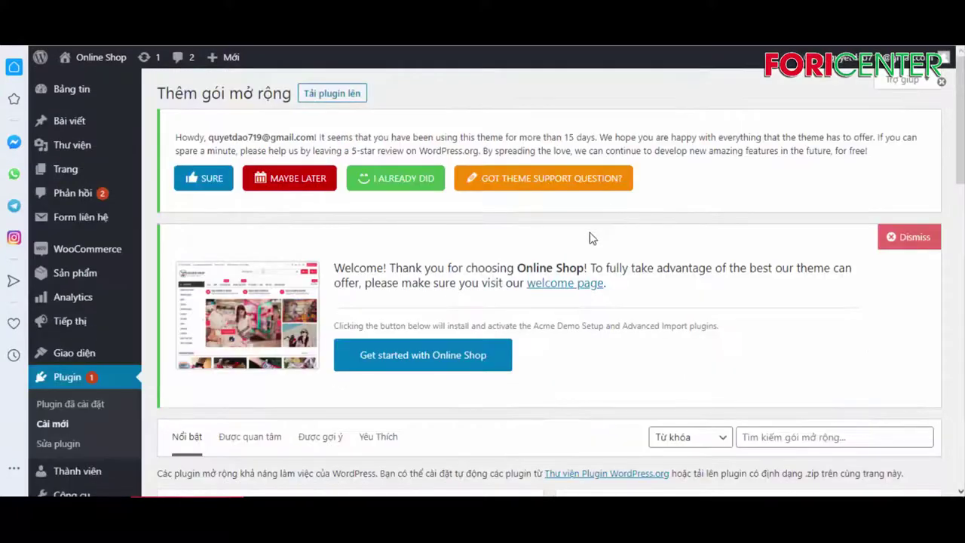
# - Search the plugin directory for "all in one"
pyautogui.scroll(-5, 581, 241)
pyautogui.scroll(3, 577, 252)
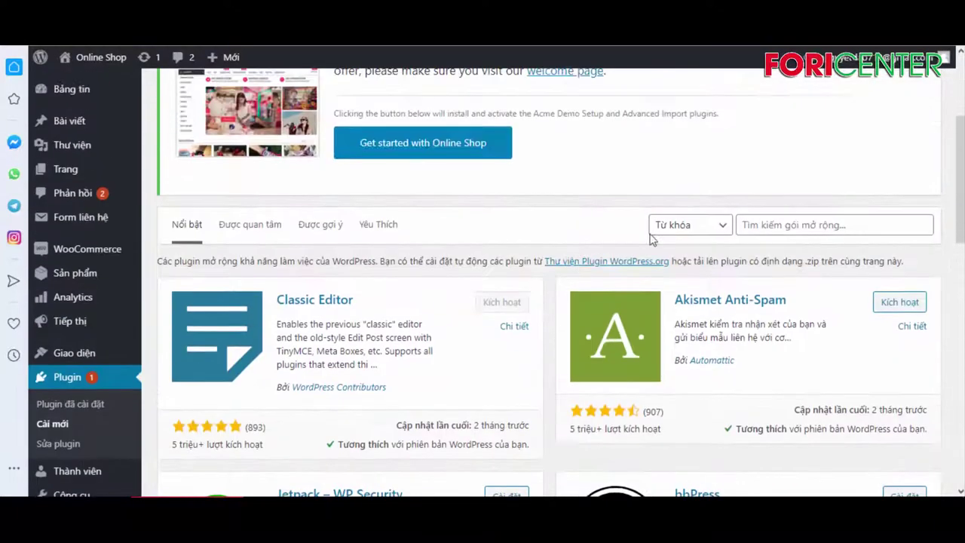
pyautogui.click(775, 221)
pyautogui.write('a')
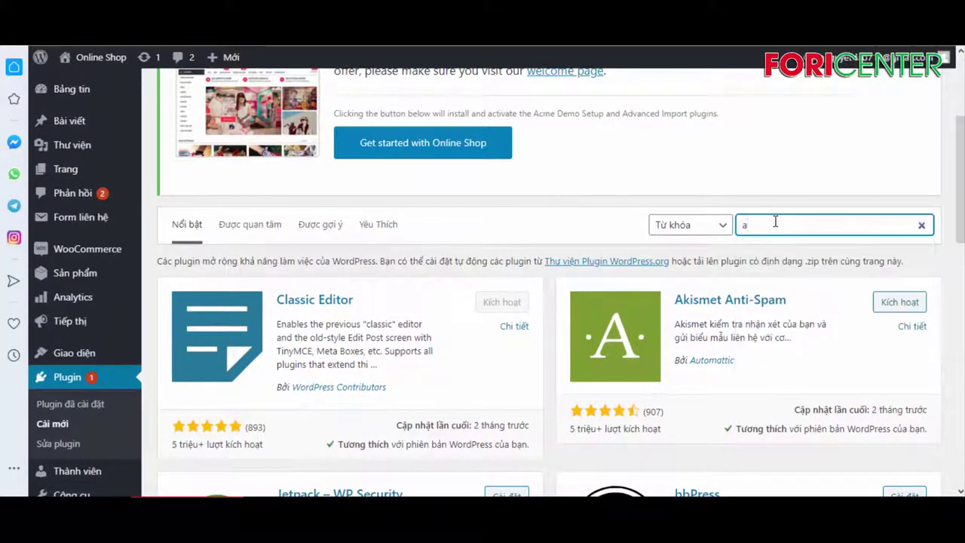
pyautogui.write('ll')
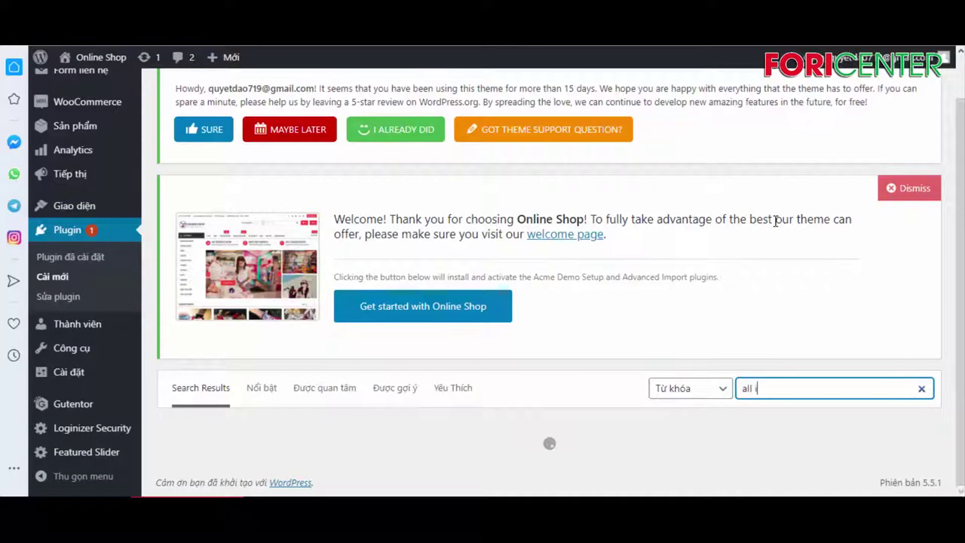
pyautogui.write(' in one')
pyautogui.scroll(-2, 705, 305)
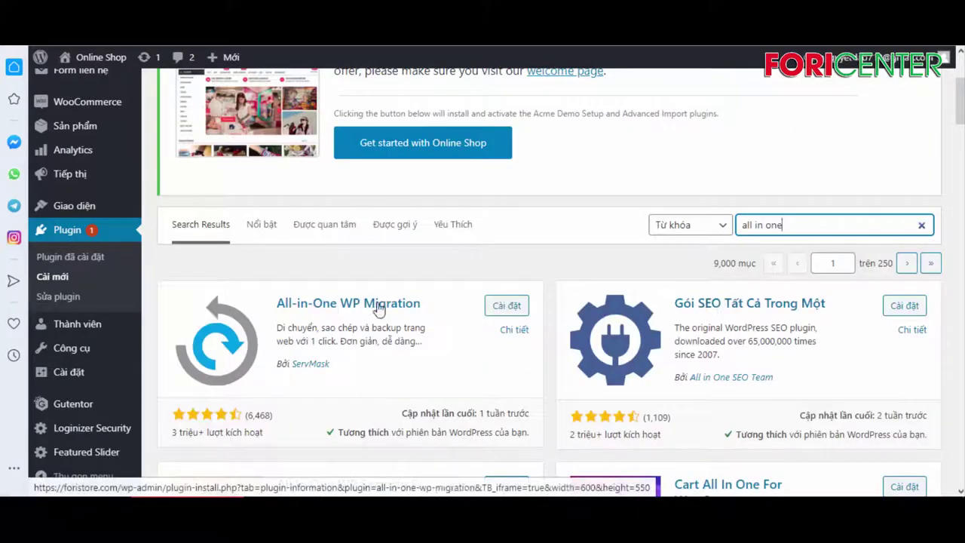
# - Install and activate the All-in-One WP Migration plugin
pyautogui.click(494, 306)
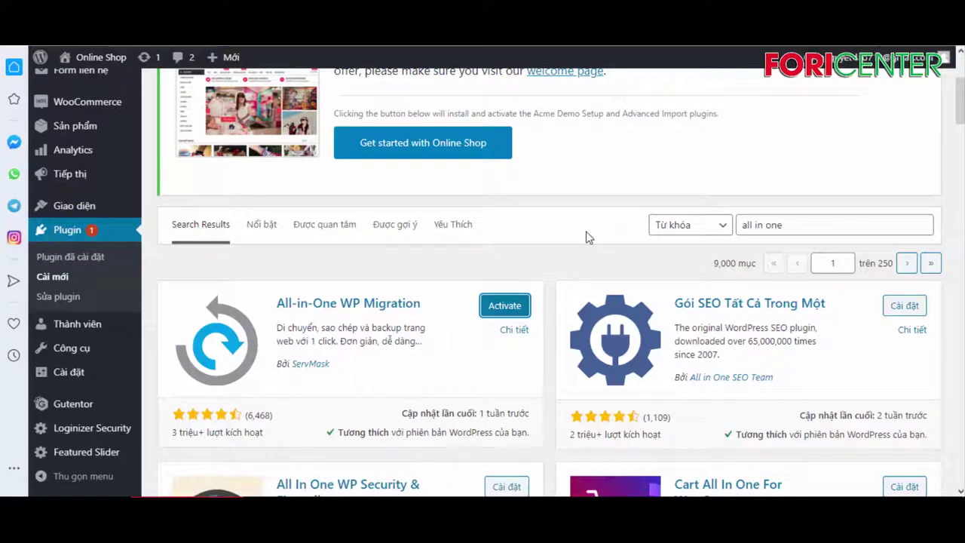
pyautogui.scroll(-4, 324, 322)
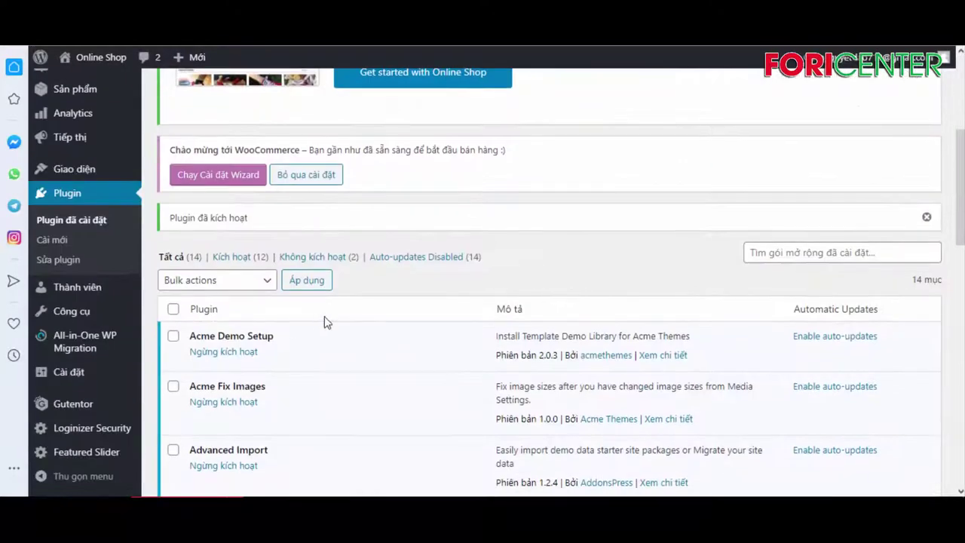
pyautogui.scroll(4, 599, 323)
pyautogui.scroll(-1, 371, 306)
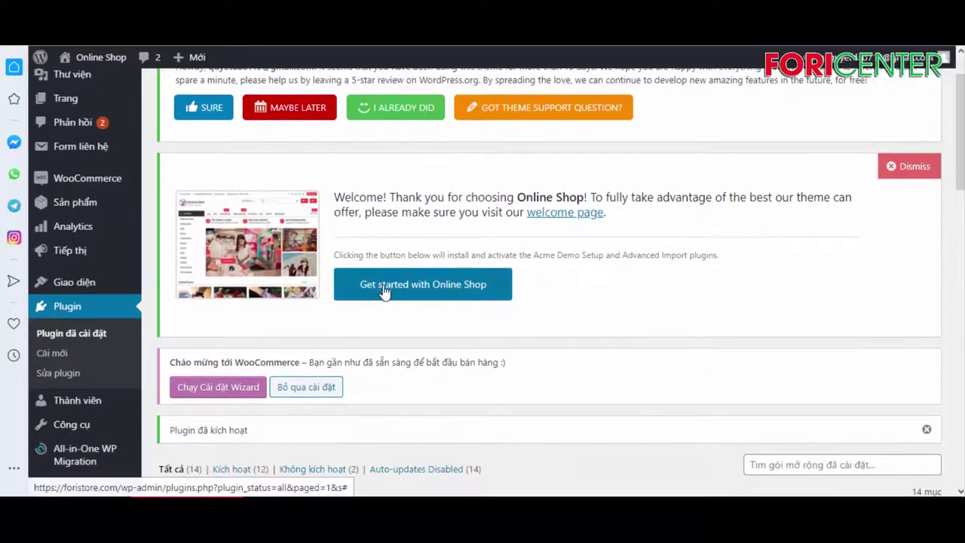
# - Return to Google Drive, show the downloaded website archive in the Downloads folder and refresh the file view
pyautogui.moveTo(302, 488)
pyautogui.click(319, 453)
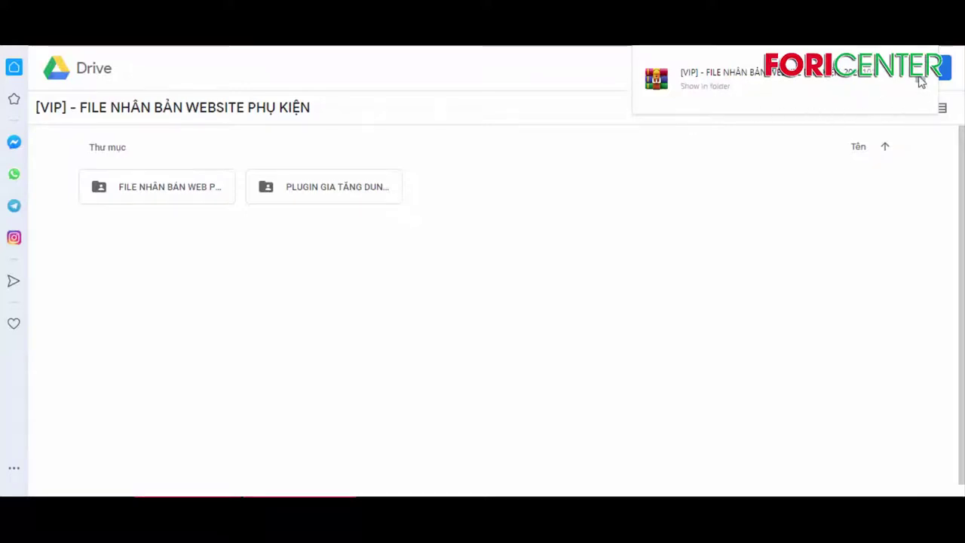
pyautogui.click(921, 78)
pyautogui.rightClick(500, 222)
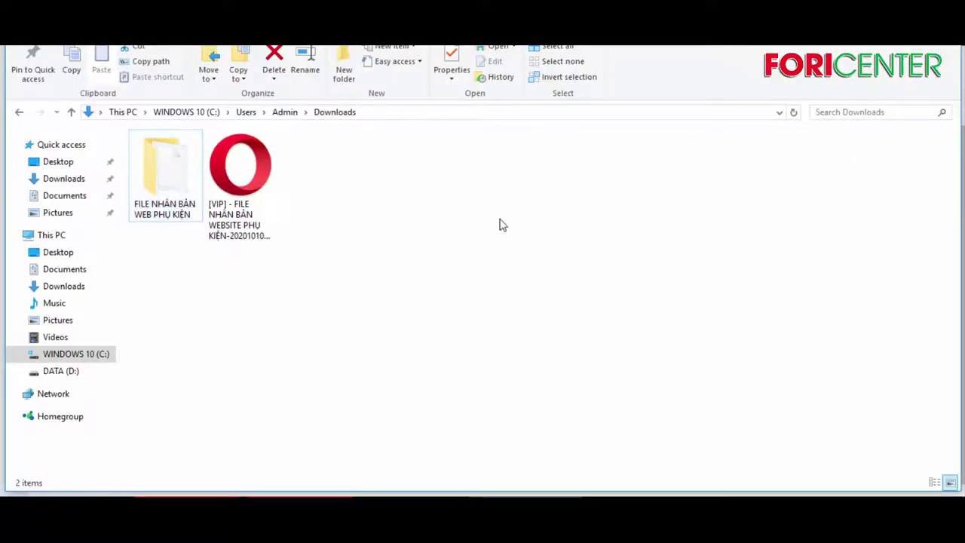
pyautogui.click(573, 276)
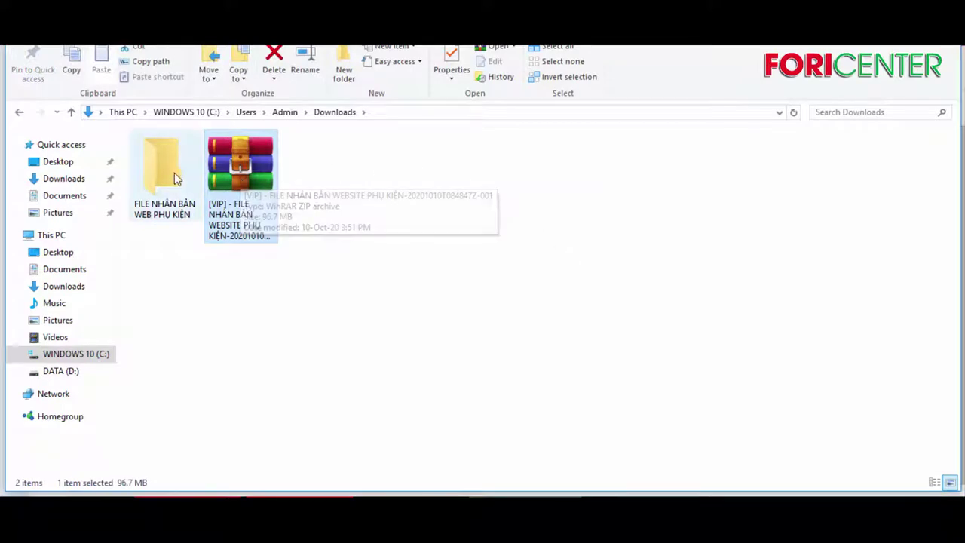
# - Extract the downloaded [VIP] - FILE NHÂN BẢN WEBSITE PHỤ KIỆN archive into a folder with the archive's own name
pyautogui.rightClick(248, 173)
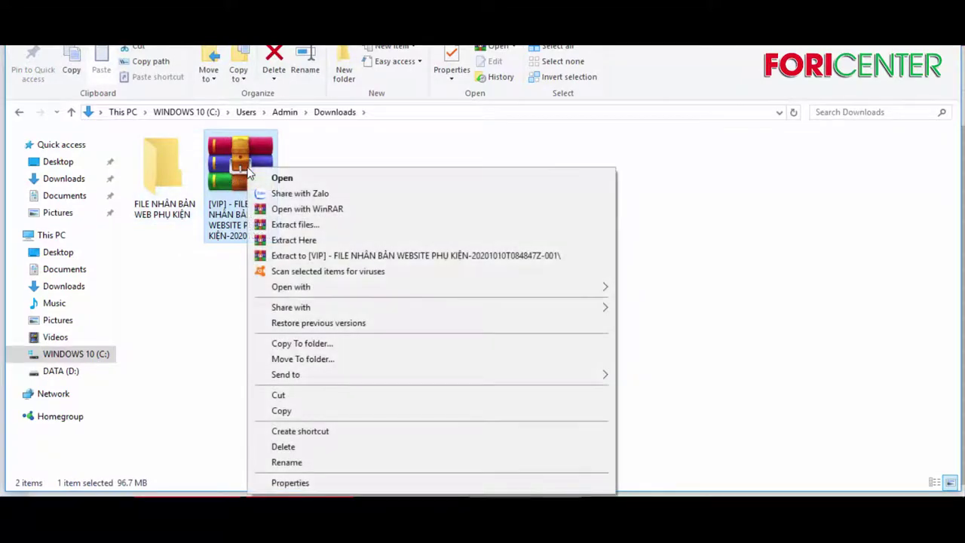
pyautogui.rightClick(228, 159)
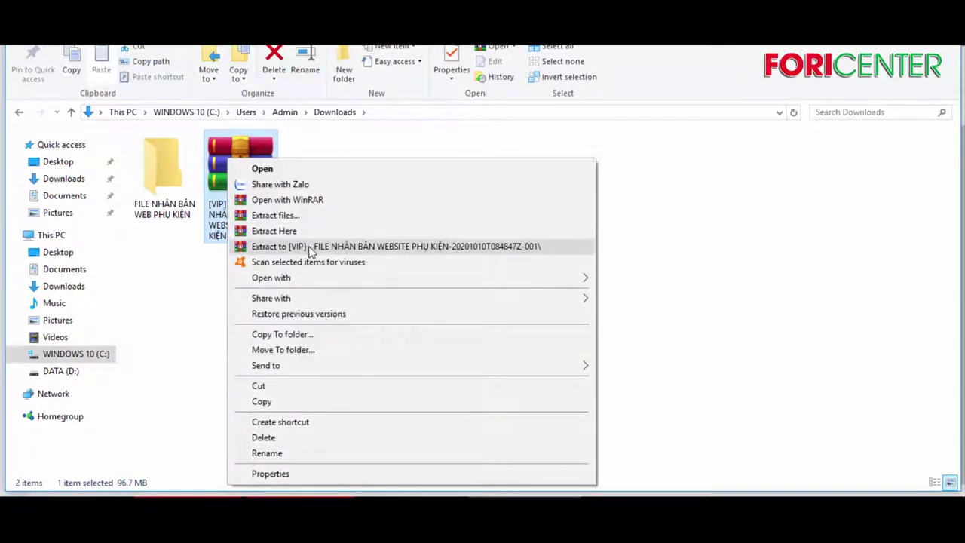
pyautogui.click(352, 249)
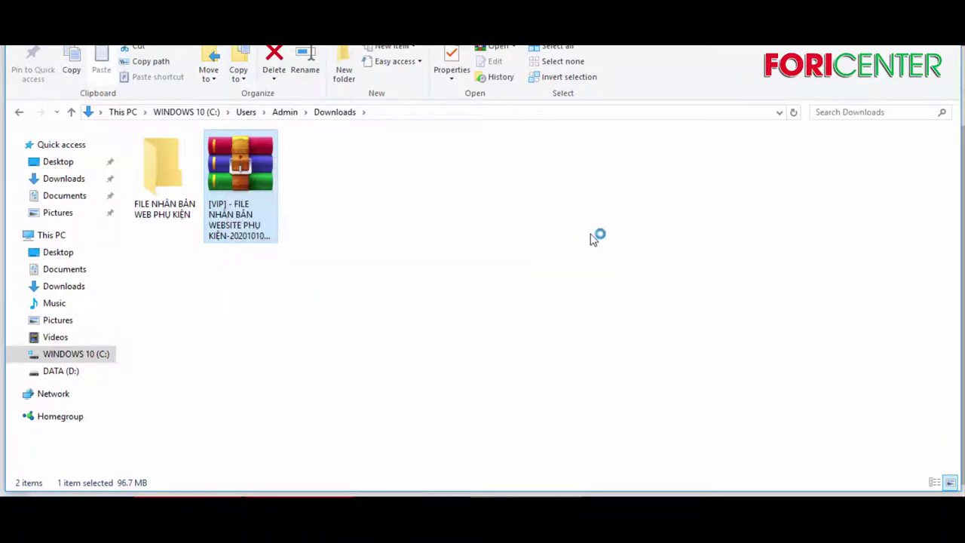
# - Open the extracted files down to the PLUGIN GIA TĂNG DUNG LƯỢNG ĐĂNG TẢI folder, widening the name column to read the folder names
pyautogui.doubleClick(156, 194)
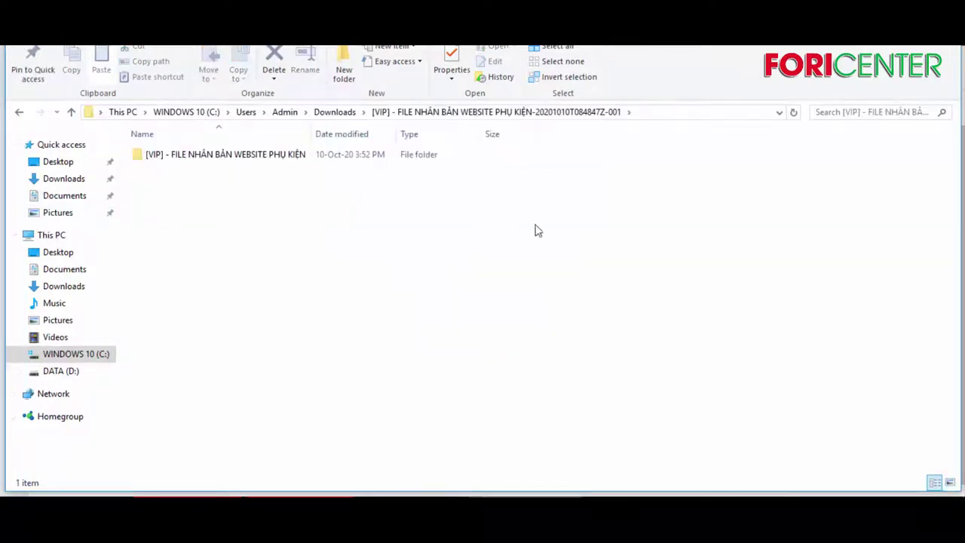
pyautogui.doubleClick(229, 155)
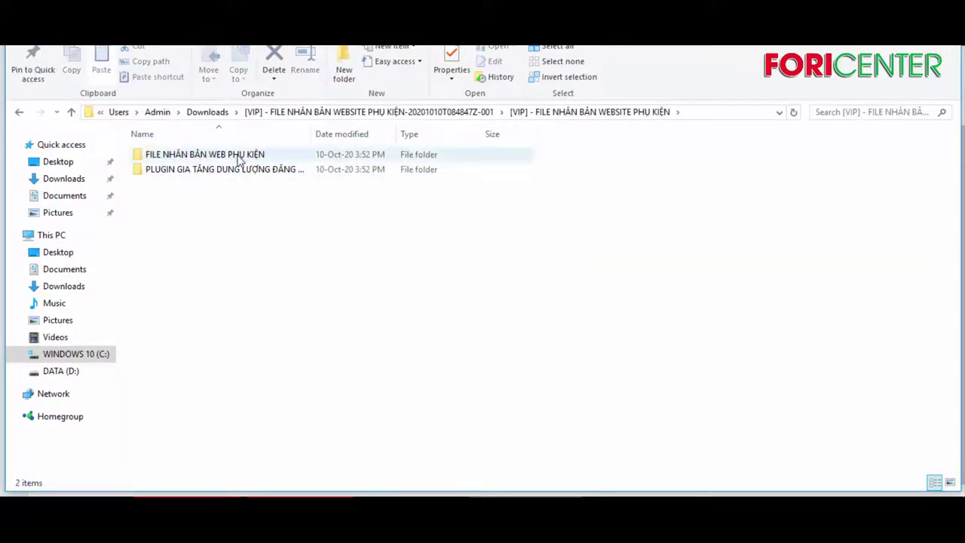
pyautogui.moveTo(312, 134); pyautogui.dragTo(567, 160)
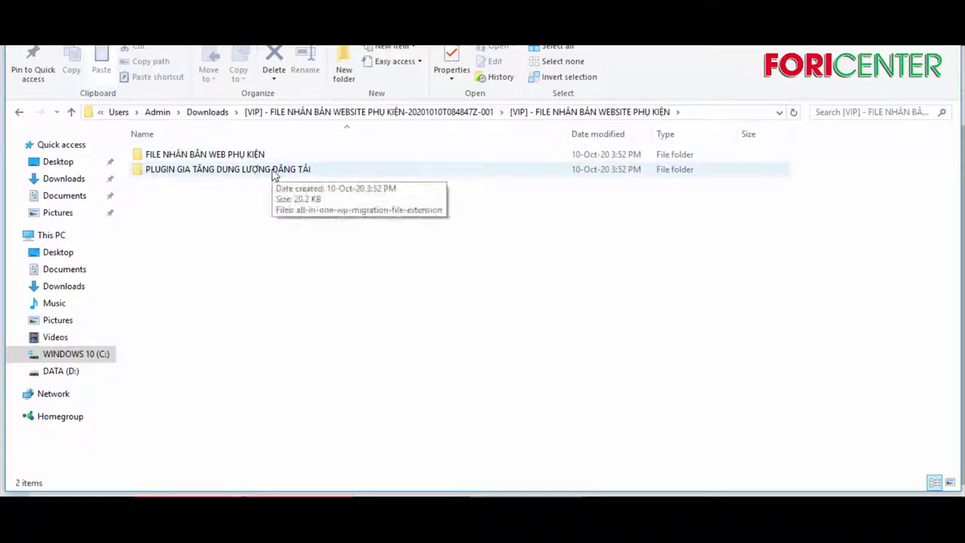
pyautogui.doubleClick(275, 172)
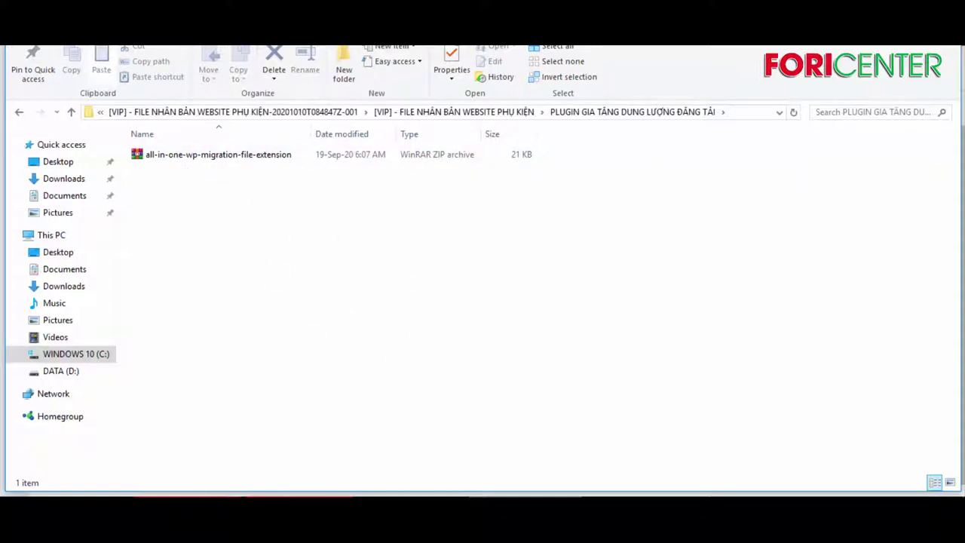
# - Switch to WordPress and check the installed plugins list for All-in-One WP Migration
pyautogui.moveTo(242, 513)
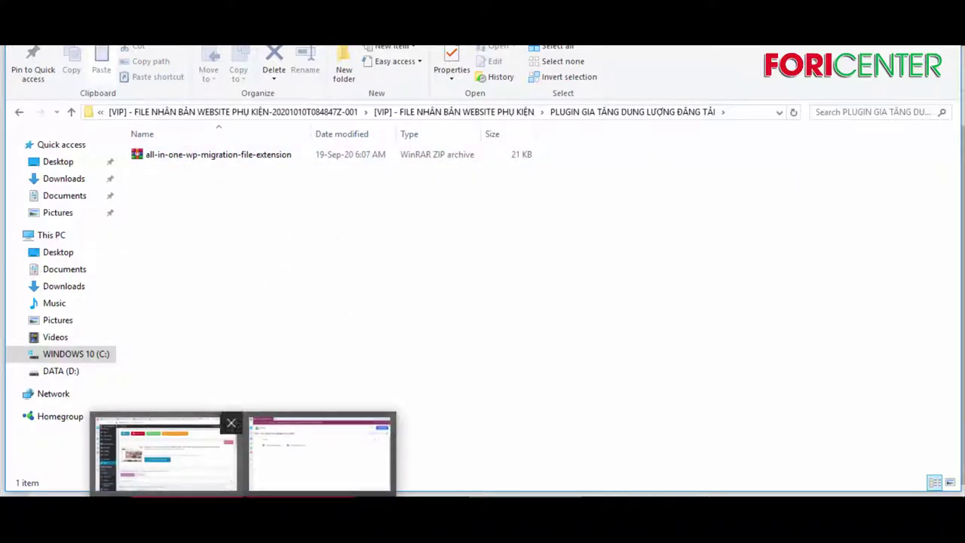
pyautogui.click(166, 456)
pyautogui.scroll(-8, 308, 309)
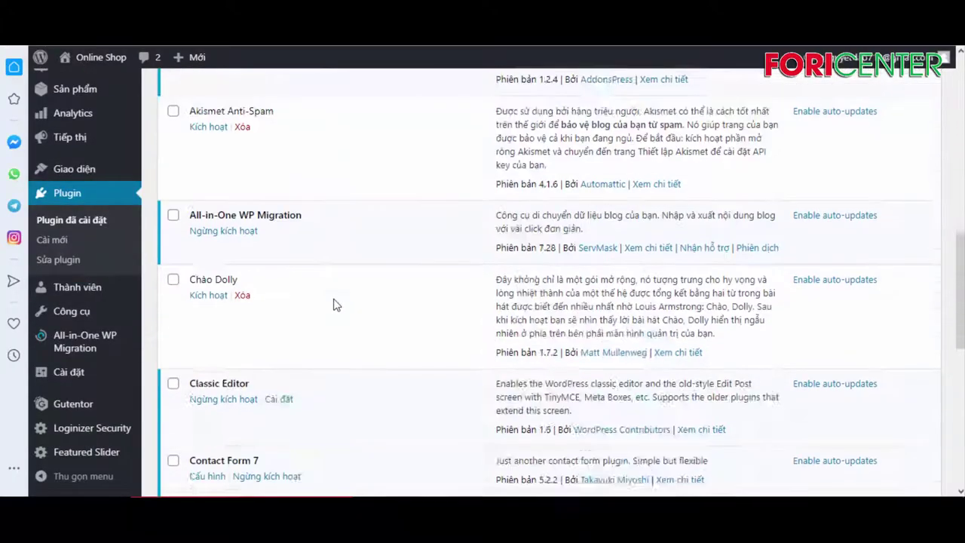
pyautogui.scroll(-2, 336, 305)
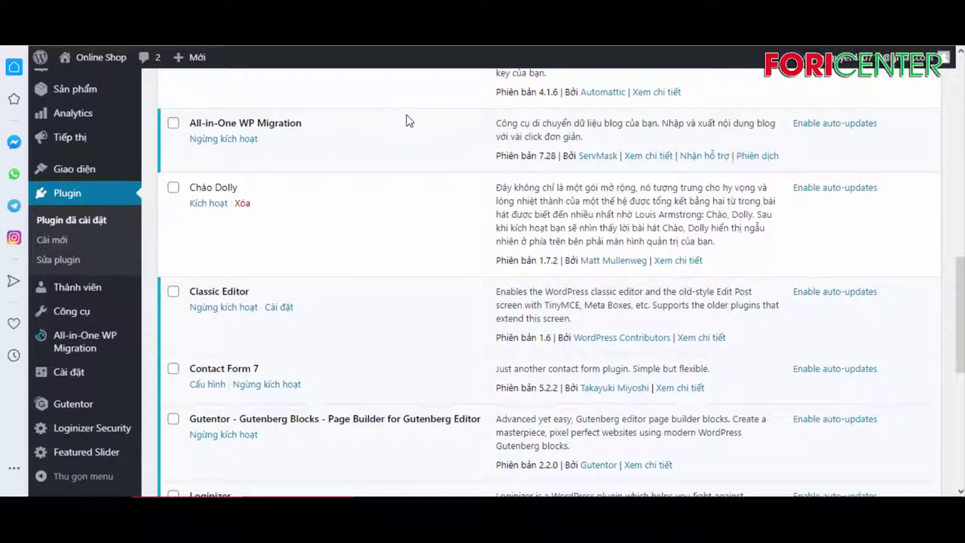
pyautogui.scroll(1, 316, 323)
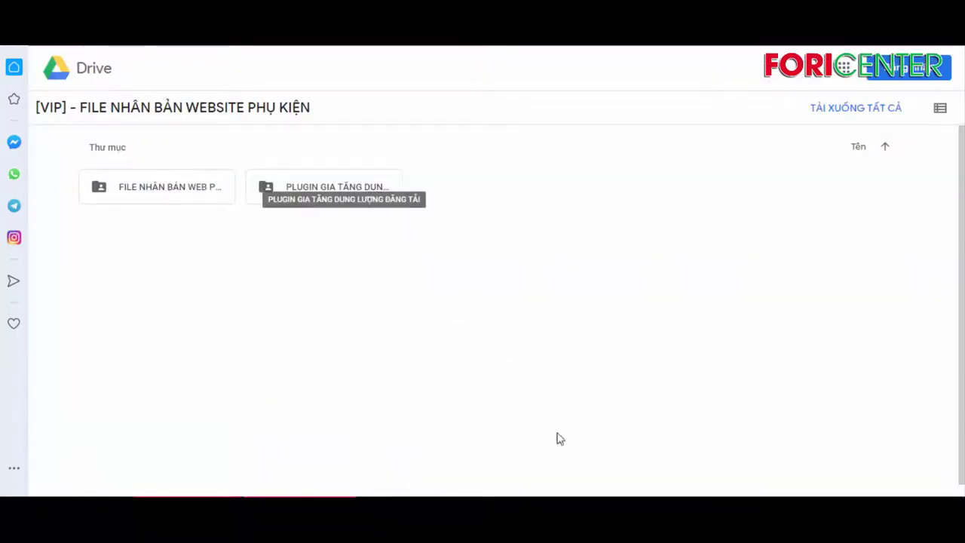
# - Return to File Explorer, go up to the parent folder and reopen the PLUGIN GIA TĂNG DUNG LƯỢNG ĐĂNG TẢI folder
pyautogui.click(390, 452)
pyautogui.click(473, 115)
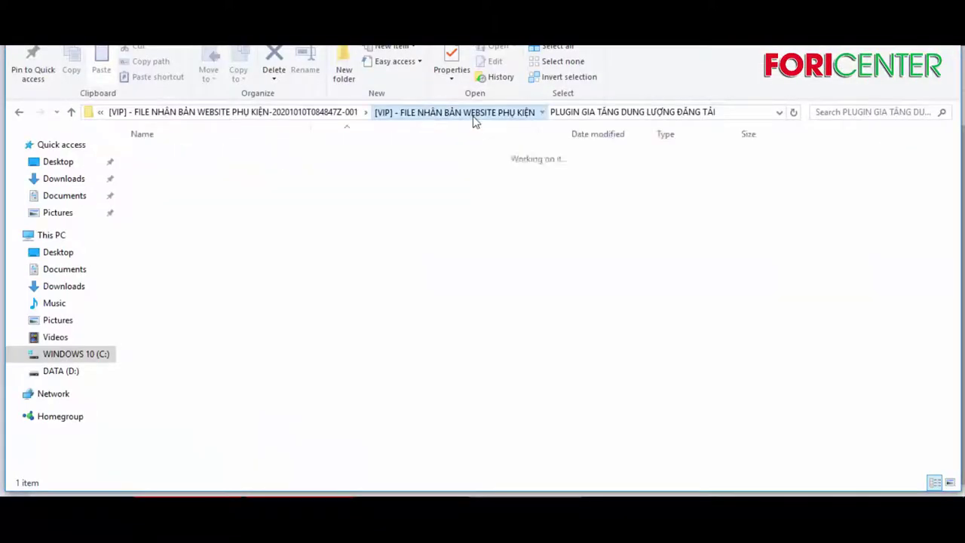
pyautogui.doubleClick(260, 170)
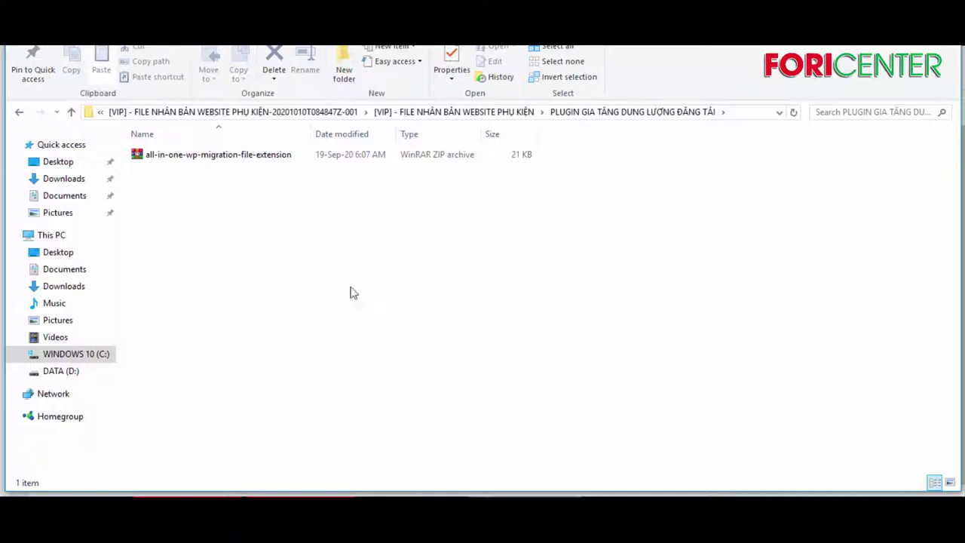
# - Switch to WordPress and open the upload form for adding a plugin from a .zip file
pyautogui.moveTo(243, 505)
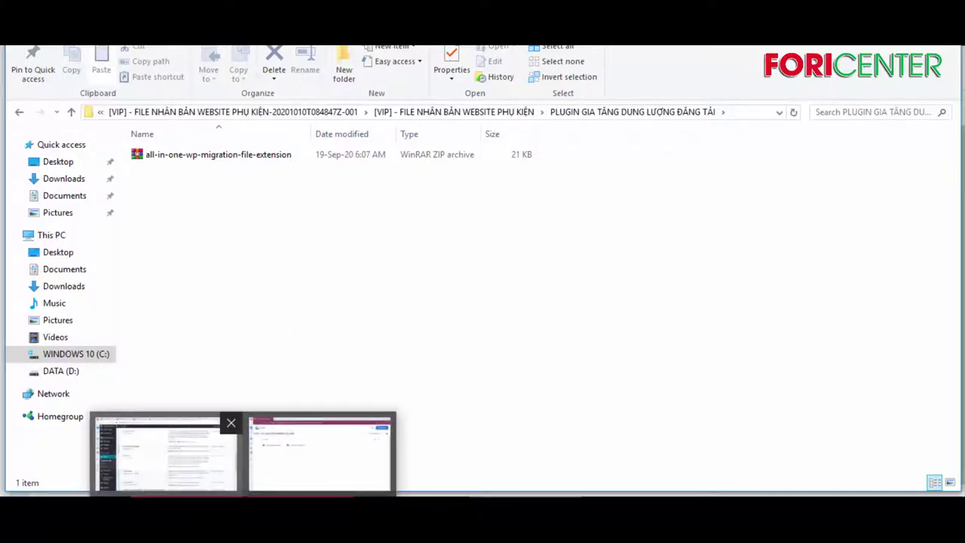
pyautogui.click(164, 455)
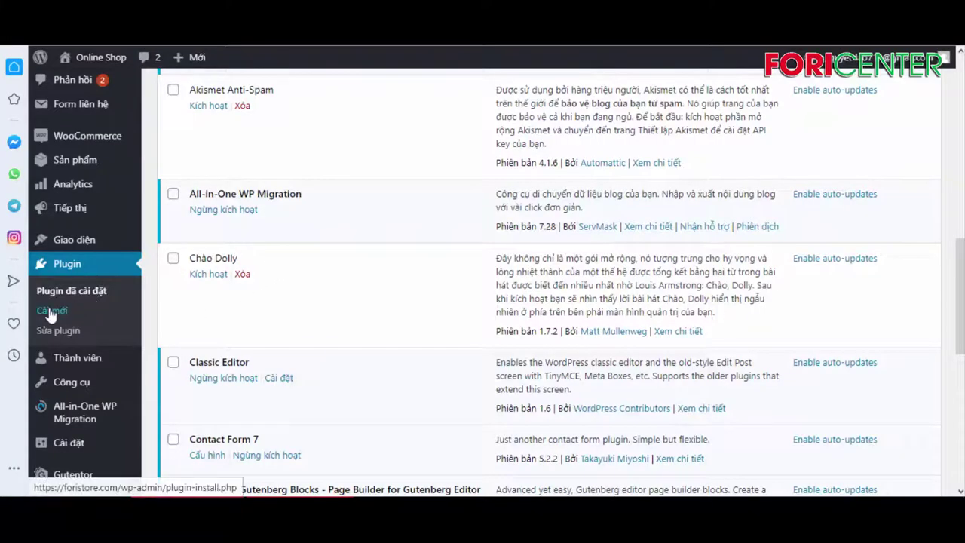
pyautogui.click(132, 301)
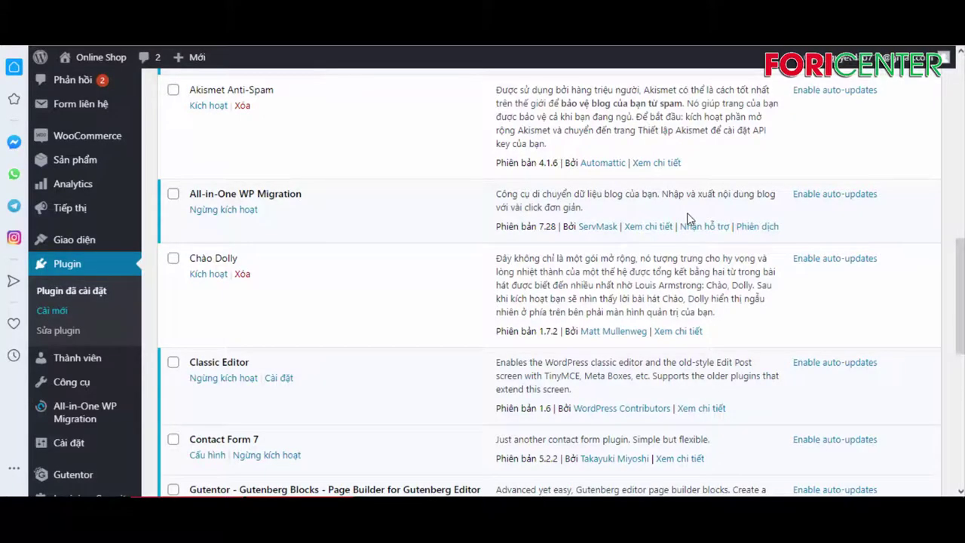
pyautogui.scroll(-5, 577, 258)
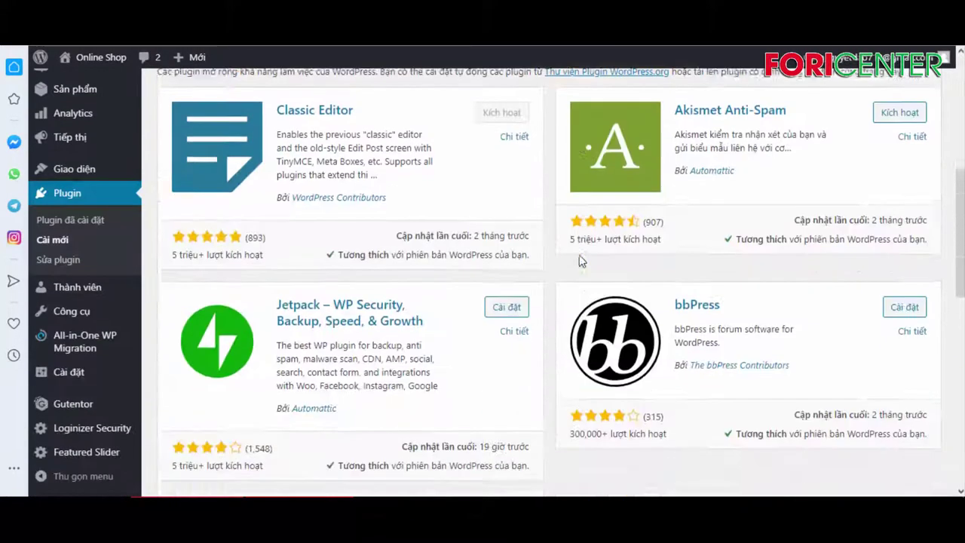
pyautogui.scroll(3, 581, 260)
pyautogui.scroll(3, 580, 260)
pyautogui.click(334, 94)
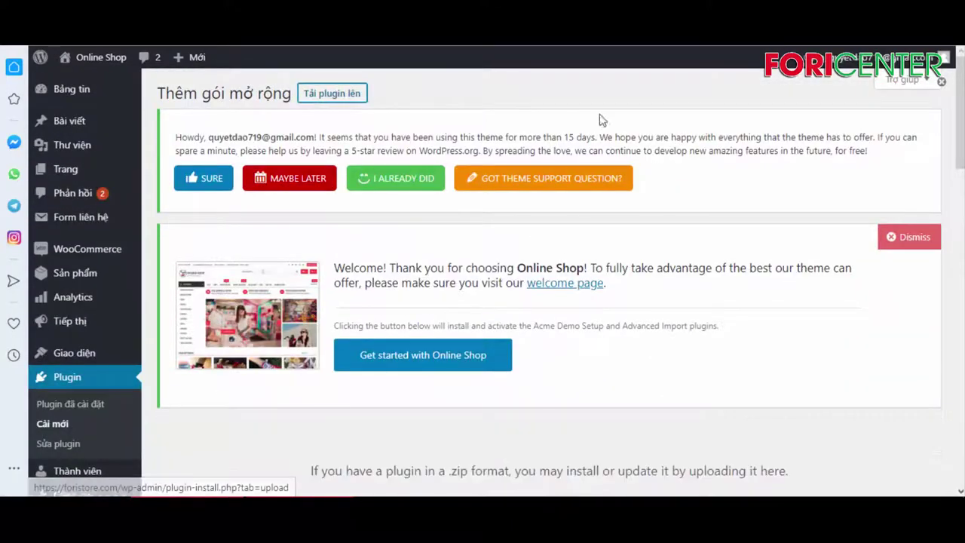
pyautogui.scroll(-4, 471, 364)
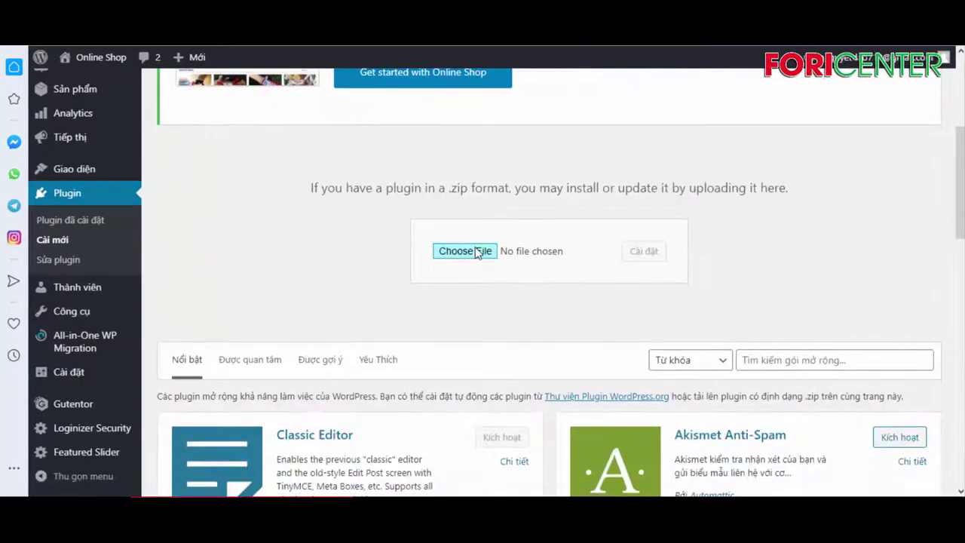
# - Choose the all-in-one-wp-migration-file-extension archive from the PLUGIN GIA TĂNG DUNG LƯỢNG ĐĂNG TẢI folder in Downloads as the upload file
pyautogui.click(478, 251)
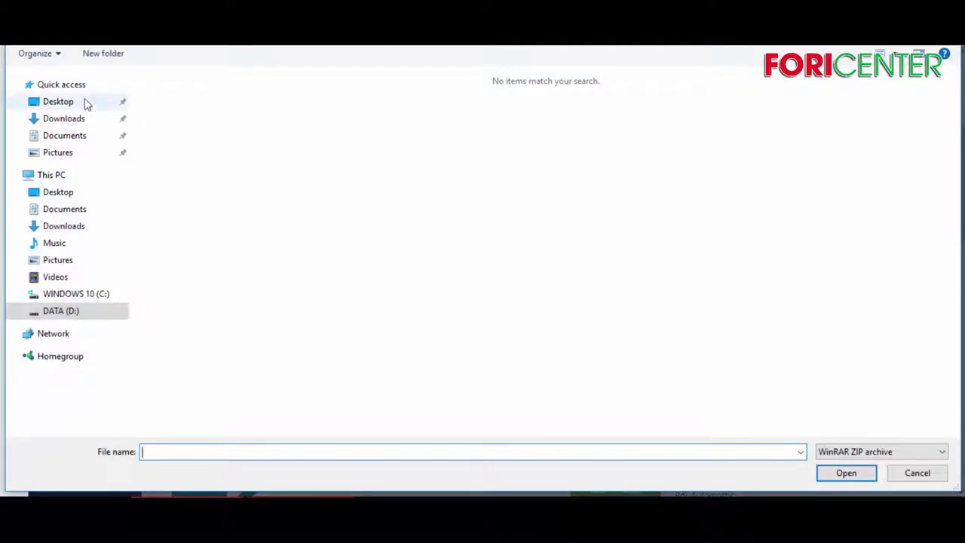
pyautogui.click(68, 119)
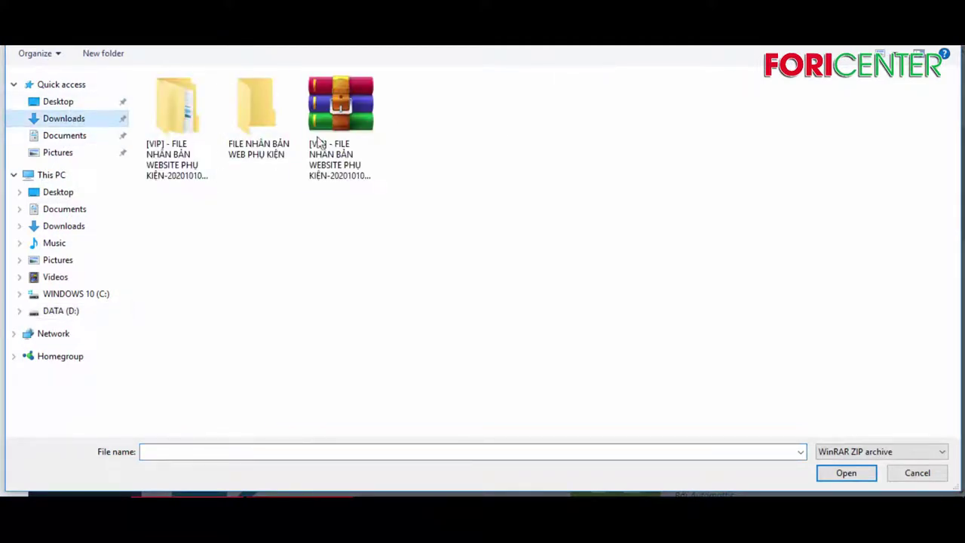
pyautogui.doubleClick(181, 143)
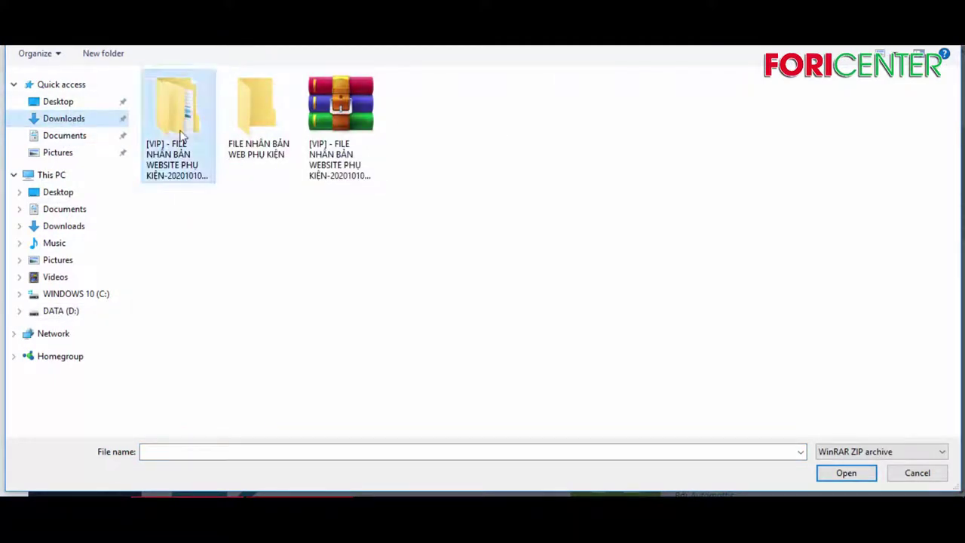
pyautogui.doubleClick(228, 98)
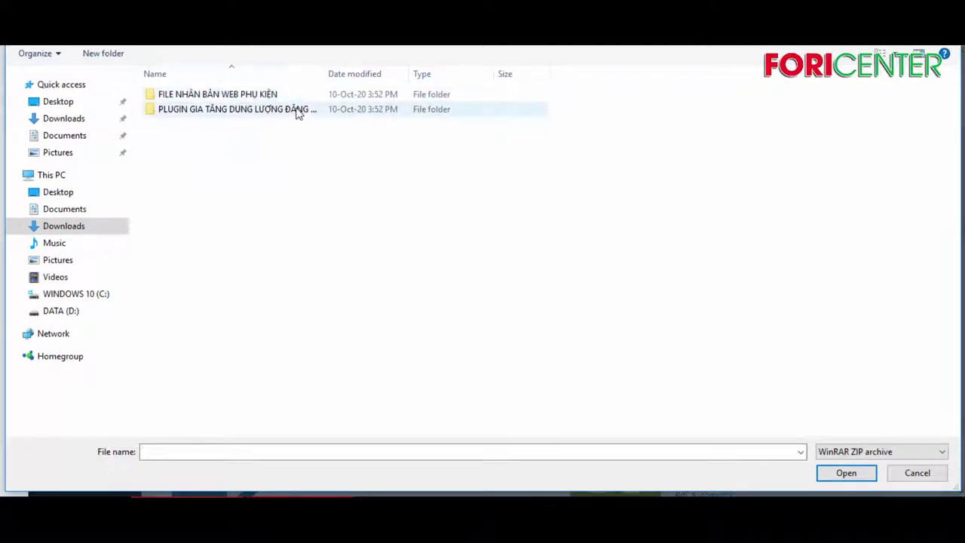
pyautogui.click(256, 113)
pyautogui.doubleClick(255, 114)
pyautogui.click(294, 98)
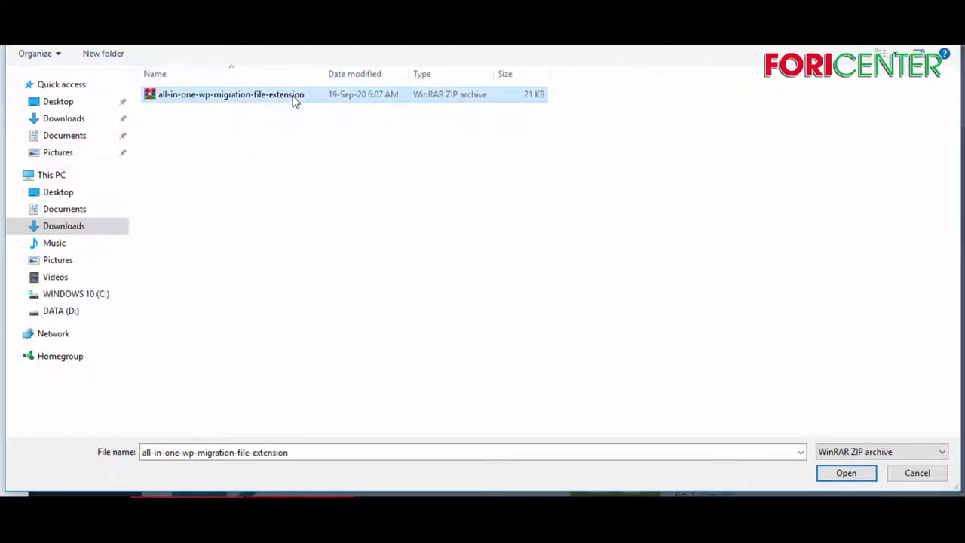
pyautogui.click(859, 474)
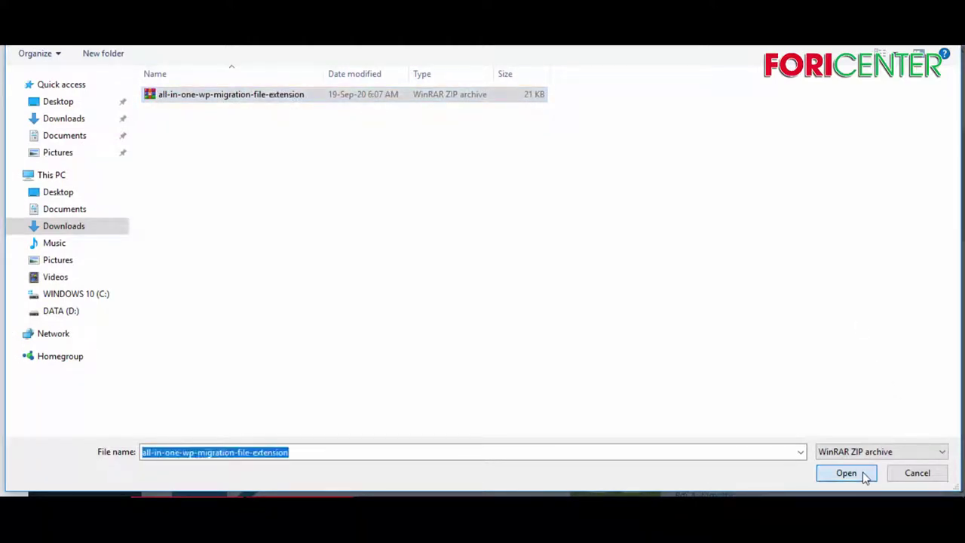
# - Install the uploaded all-in-one-wp-migration-file-extension plugin and activate it
pyautogui.click(649, 254)
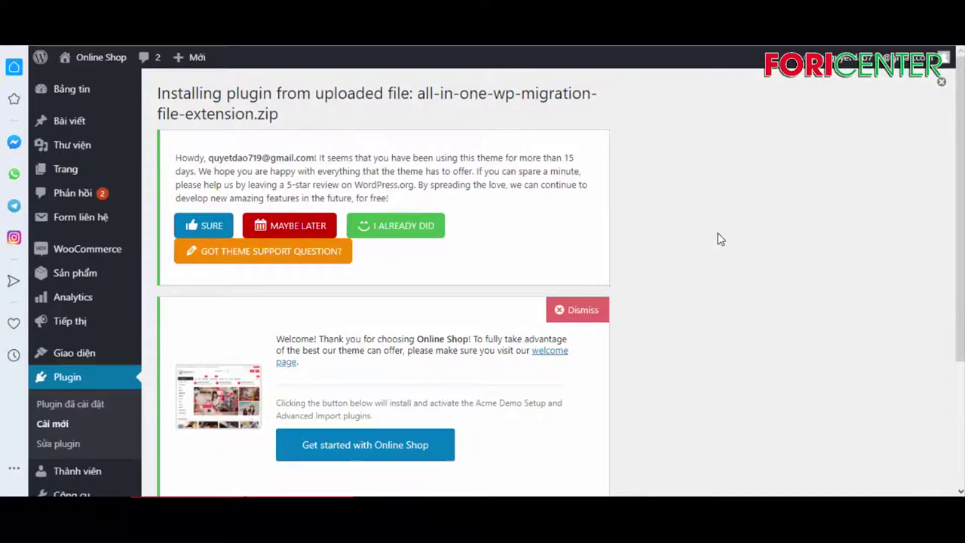
pyautogui.scroll(-3, 664, 248)
pyautogui.click(188, 408)
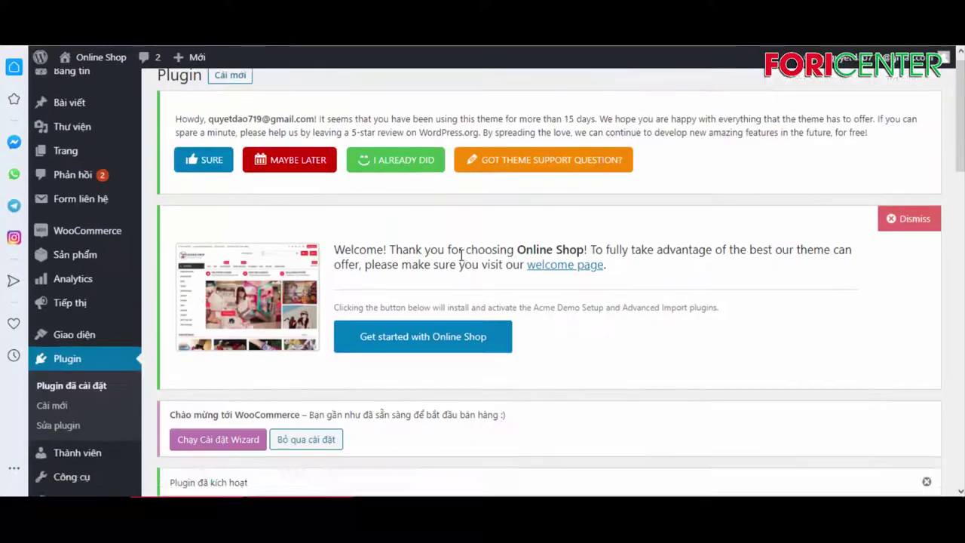
# - Check the installed plugins list for the All-in-One WP Migration plugin and its File Extension
pyautogui.scroll(-3, 481, 263)
pyautogui.scroll(1, 573, 260)
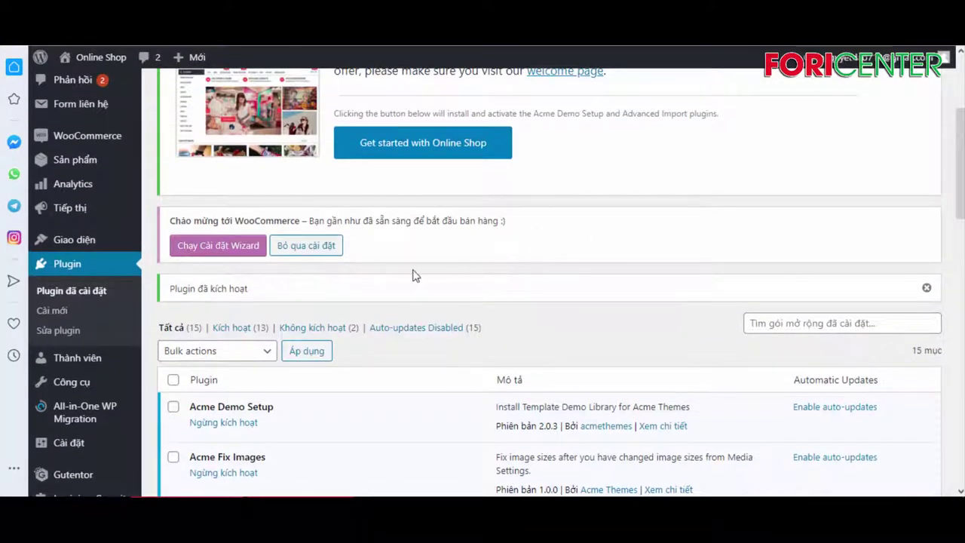
pyautogui.scroll(-2, 527, 249)
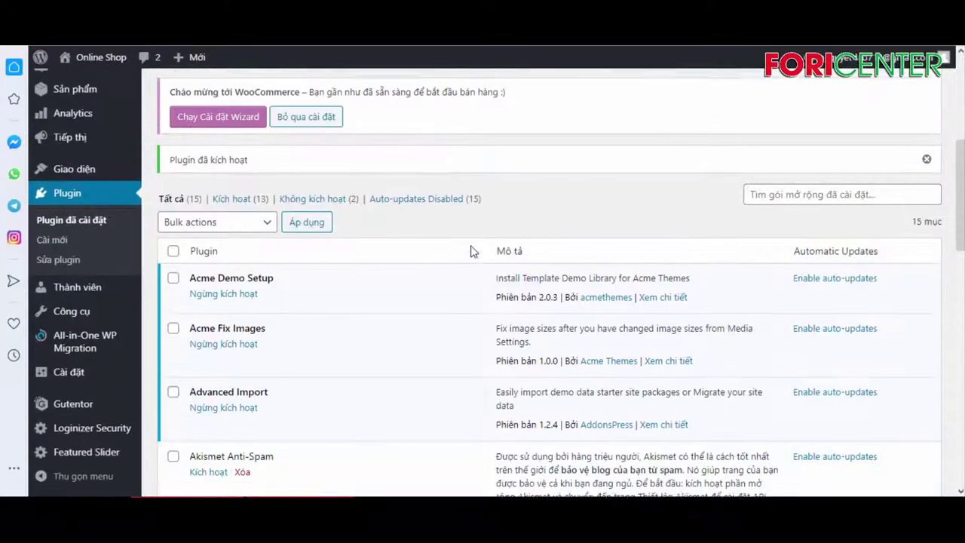
pyautogui.scroll(1, 427, 228)
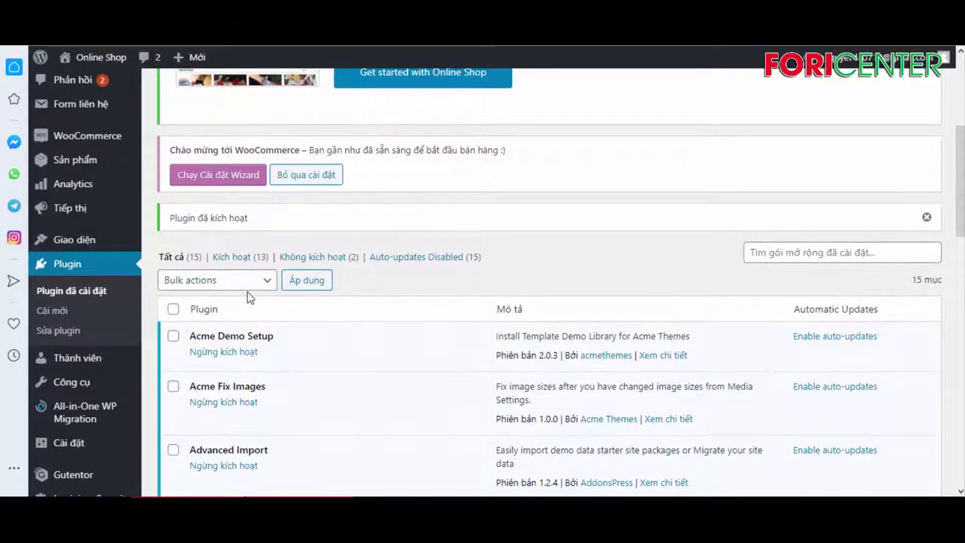
pyautogui.moveTo(94, 369)
pyautogui.moveTo(118, 409)
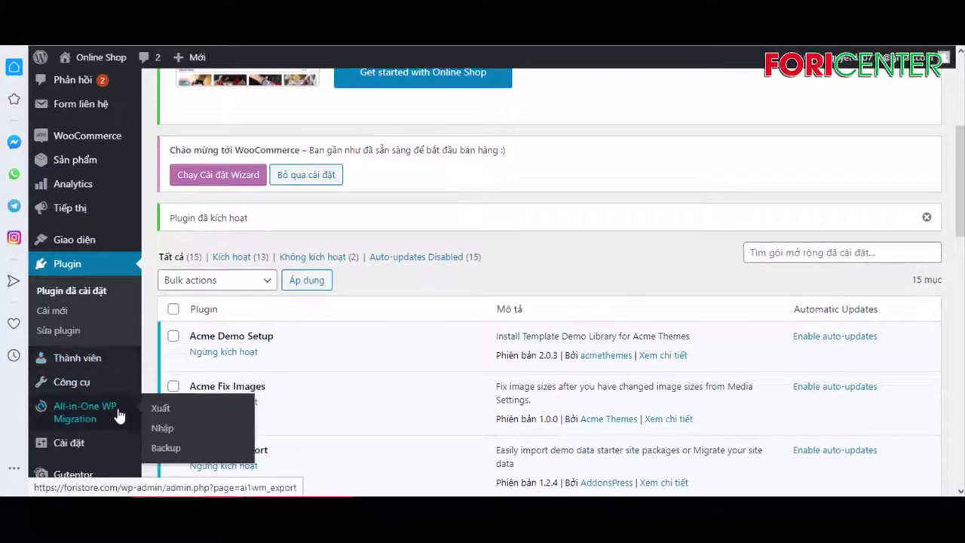
pyautogui.scroll(-1, 78, 420)
pyautogui.scroll(-1, 81, 420)
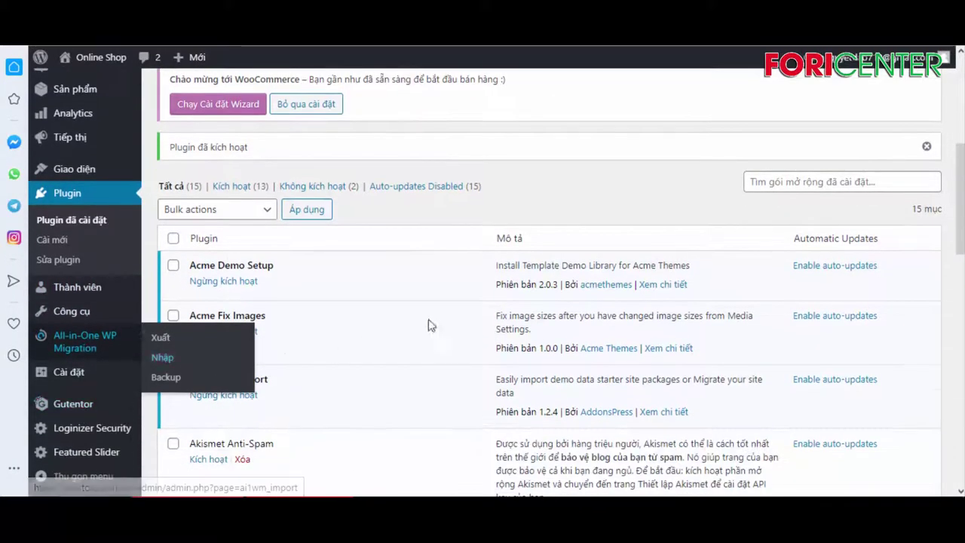
pyautogui.scroll(-2, 226, 355)
# - Open the All-in-One WP Migration import page and show the available import sources
pyautogui.moveTo(81, 351)
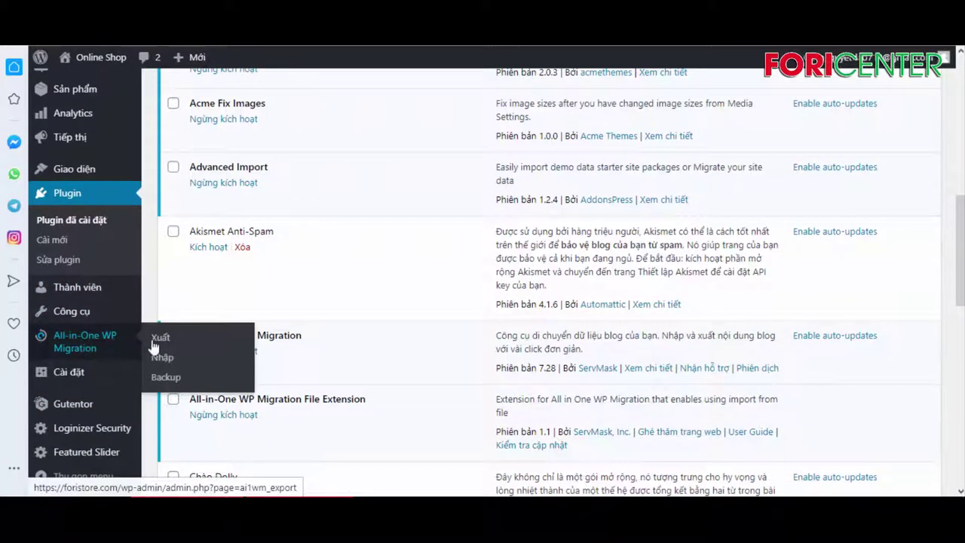
pyautogui.click(161, 360)
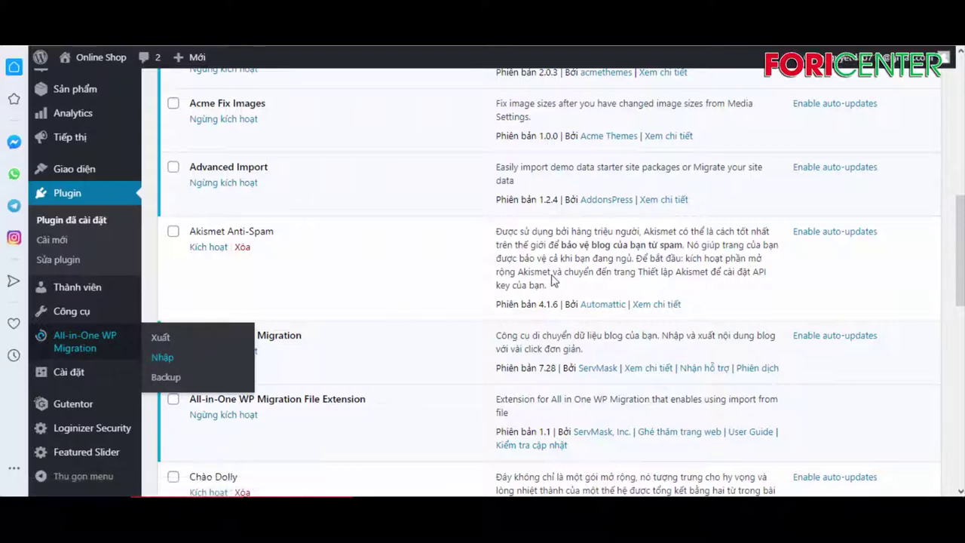
pyautogui.scroll(-2, 611, 288)
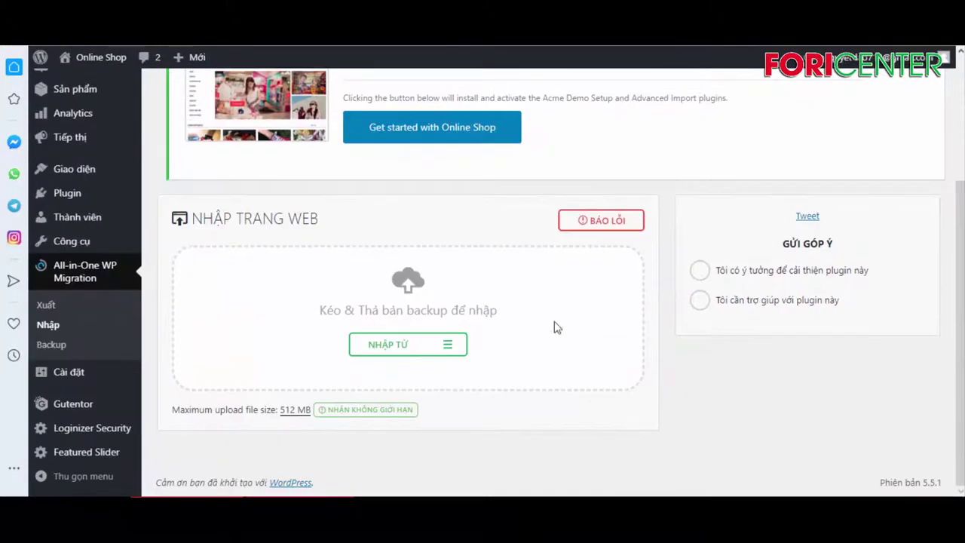
pyautogui.click(431, 346)
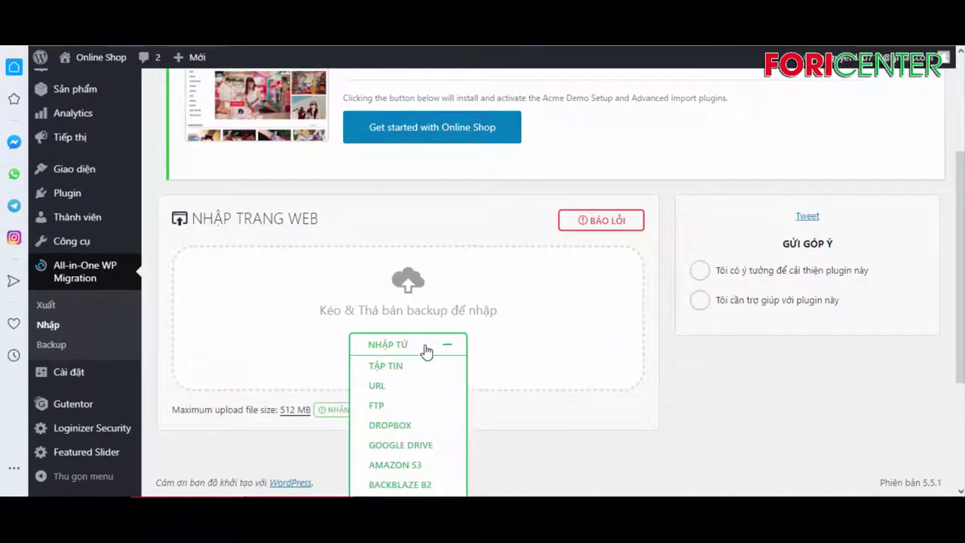
pyautogui.scroll(-1, 427, 349)
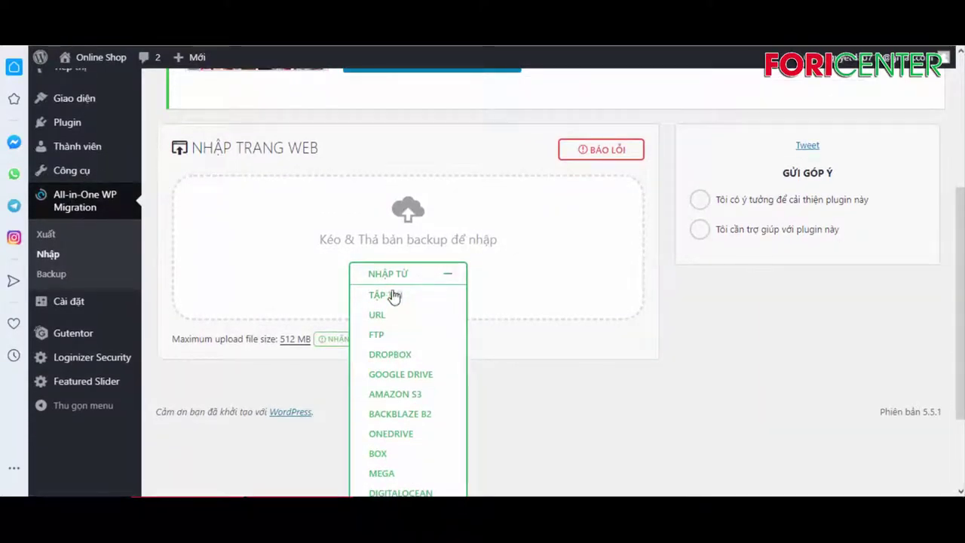
# - Import from a file, browsing all files to the FILE NHÂN BẢN WEB PHỤ KIỆN folder and choosing the website backup inside it
pyautogui.click(387, 297)
pyautogui.press('Escape')
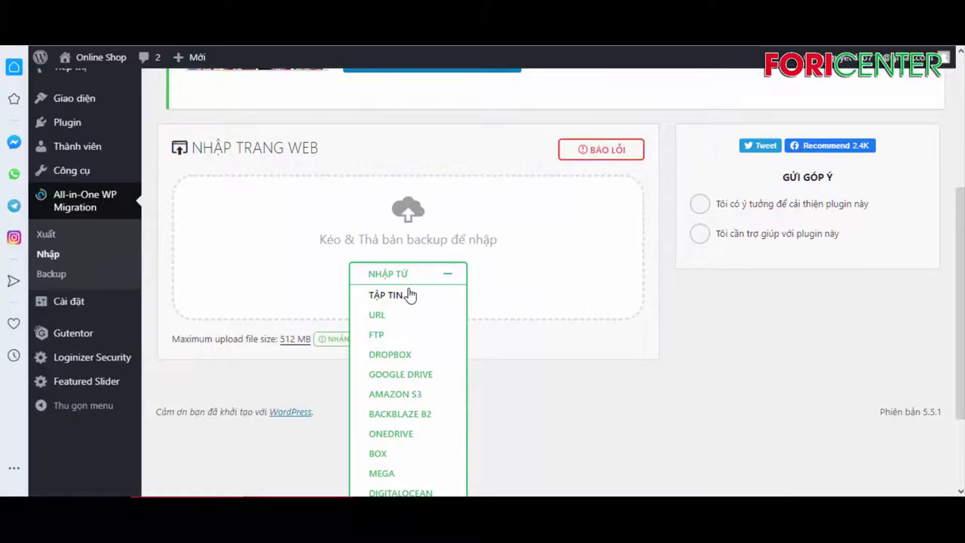
pyautogui.click(392, 296)
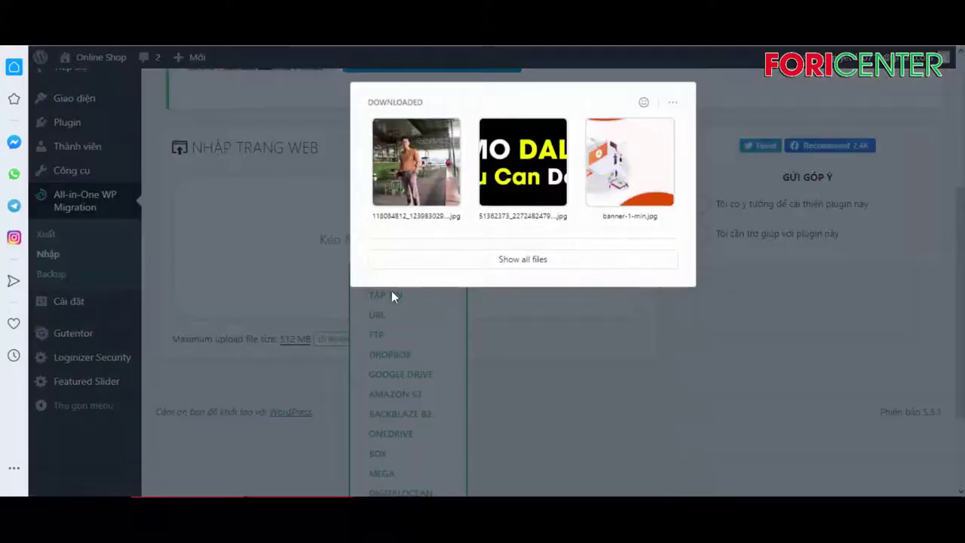
pyautogui.click(573, 259)
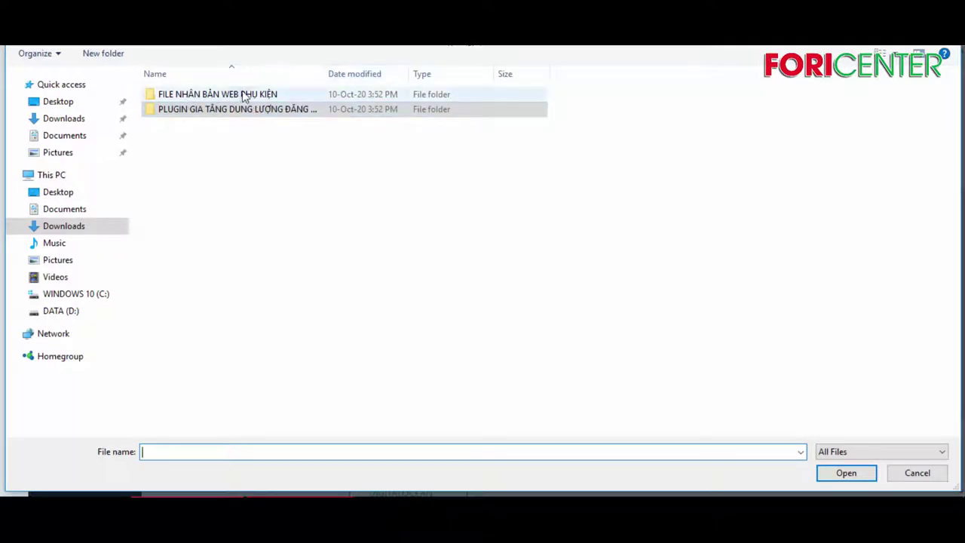
pyautogui.doubleClick(244, 95)
pyautogui.doubleClick(249, 96)
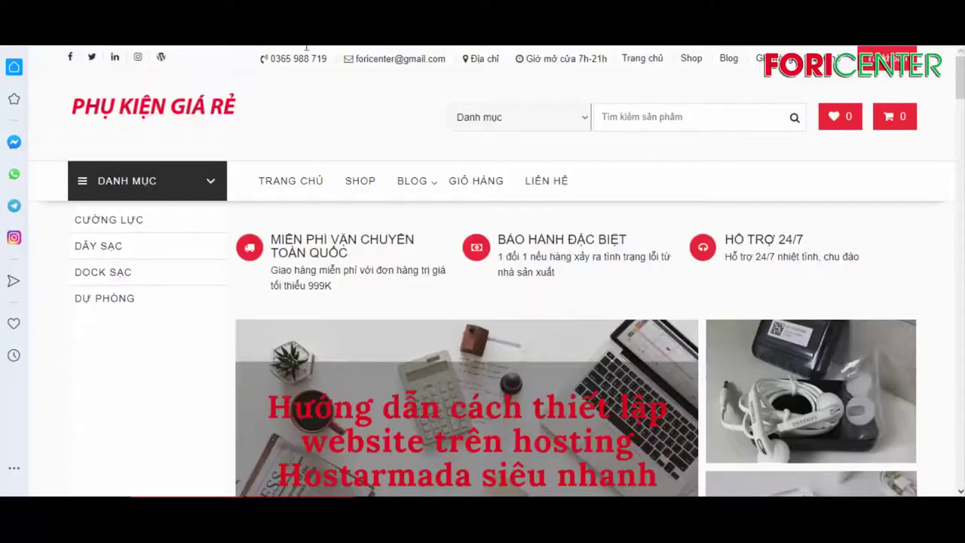
# - Look through the PHỤ KIỆN GIÁ RẺ shop's home page, from the banner to the product and category sections
pyautogui.scroll(-10, 949, 323)
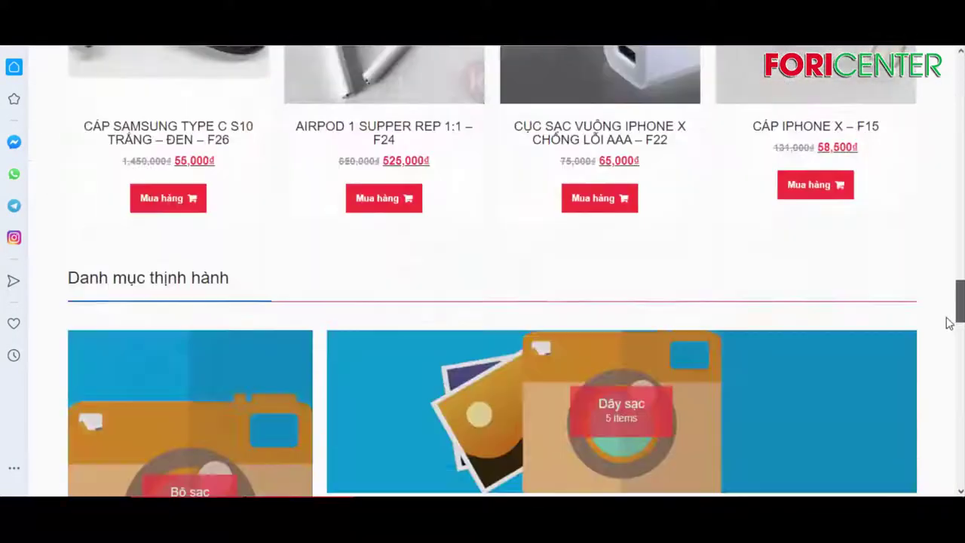
pyautogui.scroll(-5, 949, 323)
pyautogui.scroll(15, 935, 377)
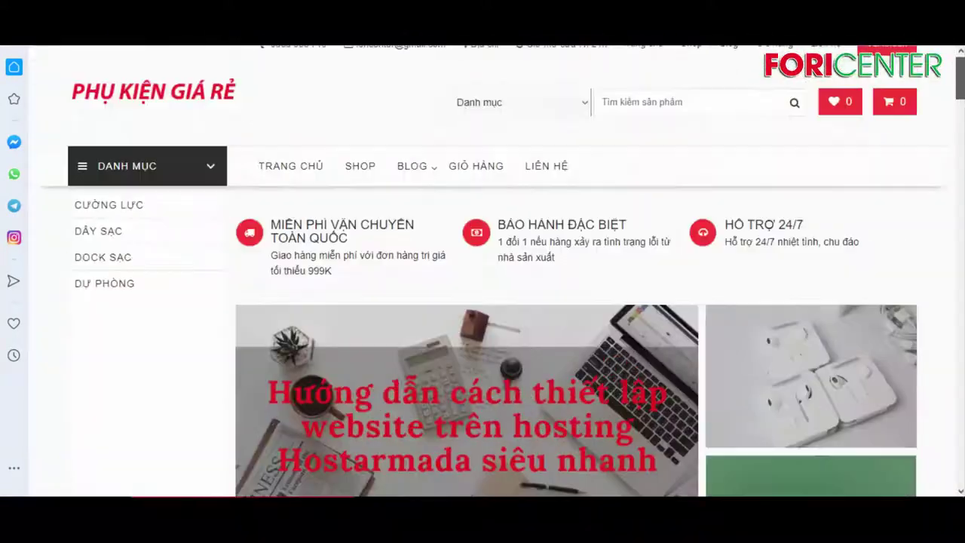
pyautogui.scroll(-1, 388, 125)
pyautogui.scroll(1, 485, 125)
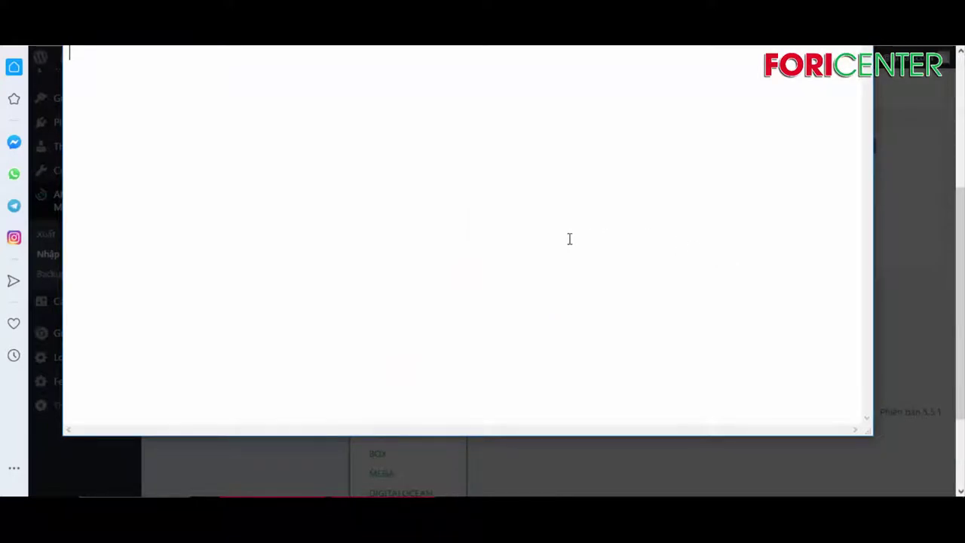
# - Head the blank note with the title "Quy trình nhân bản:"
pyautogui.write('qu')
pyautogui.press('BackSpace')
pyautogui.press('BackSpace')
pyautogui.write('Quy')
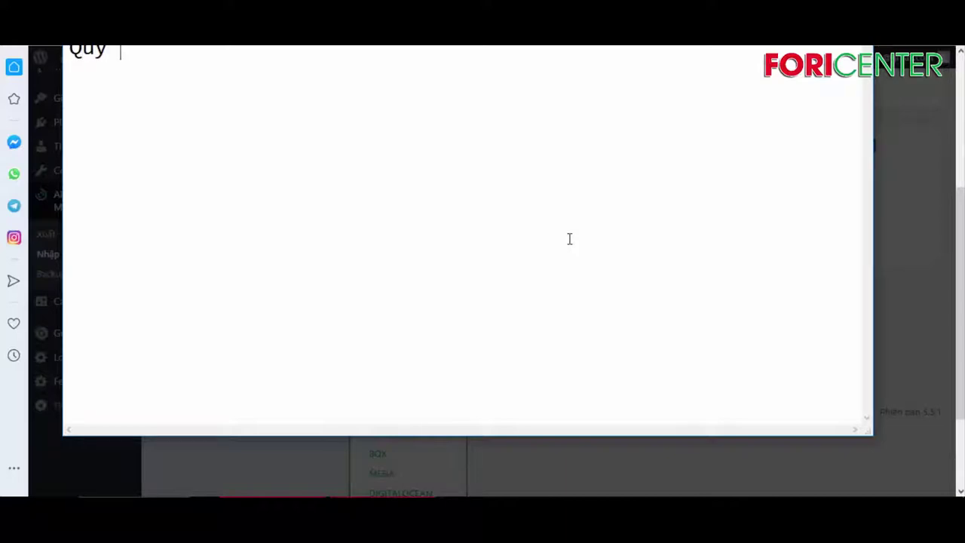
pyautogui.write(' trinh nhan ban:')
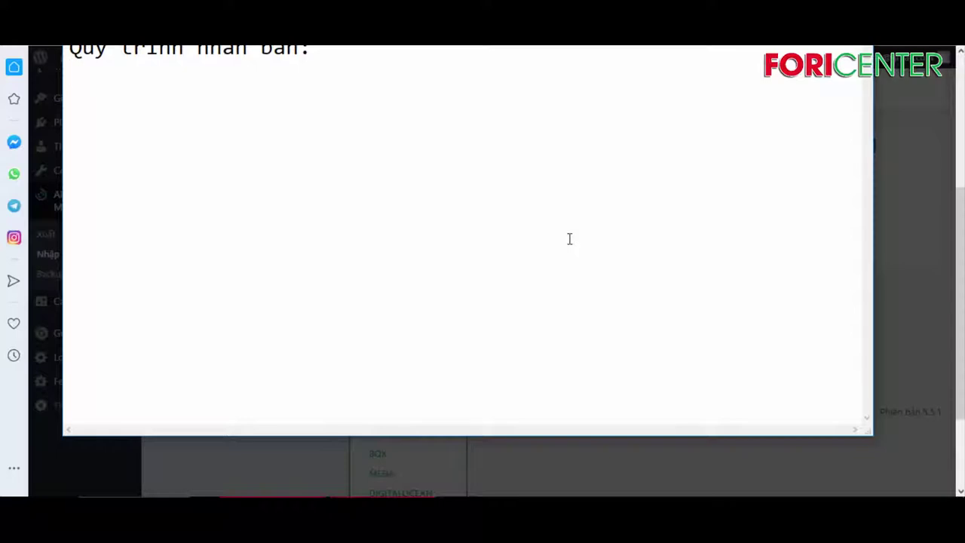
# - Add the first process line to the note: "Bước 1: Website WP - Truy cập trang quản trị"
pyautogui.write('Bươ')
pyautogui.write('c 1')
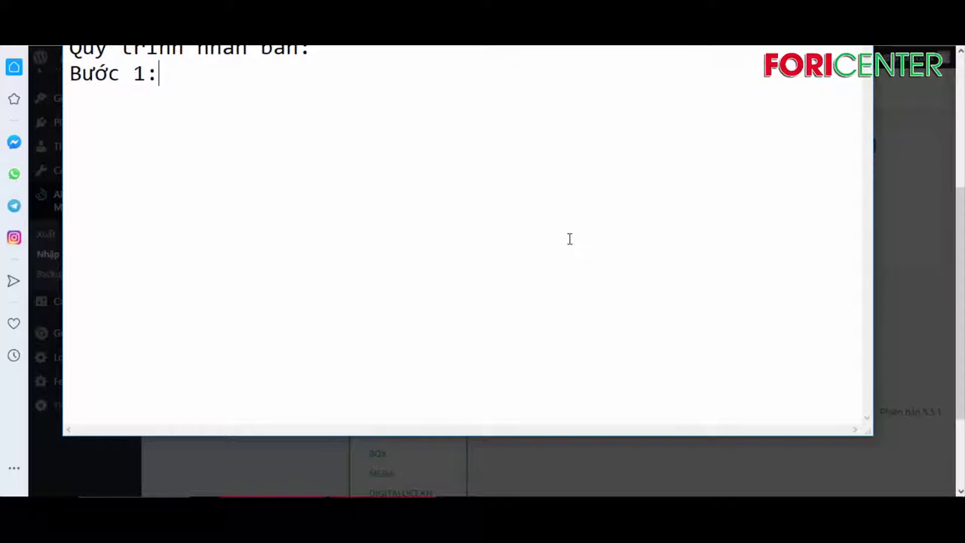
pyautogui.write(': Website')
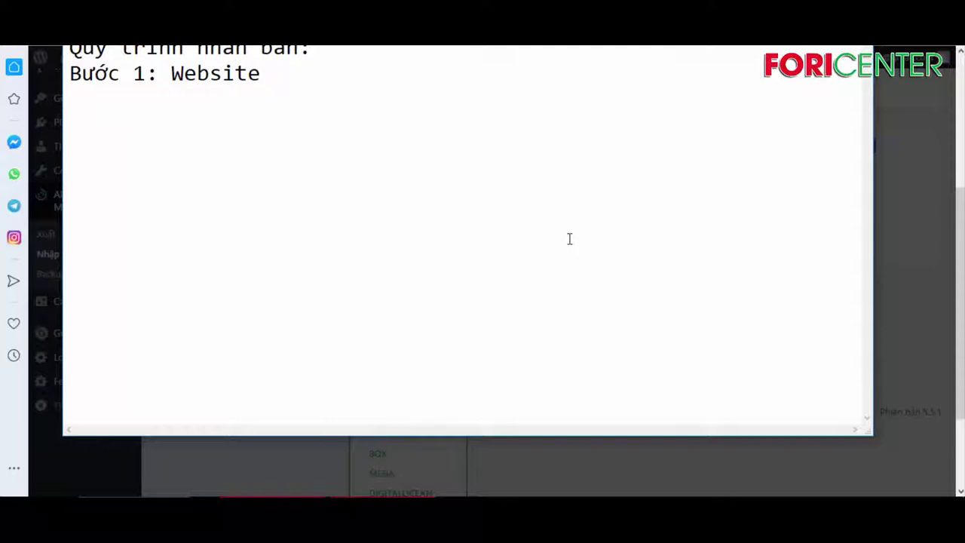
pyautogui.write(' WP - Truy câp')
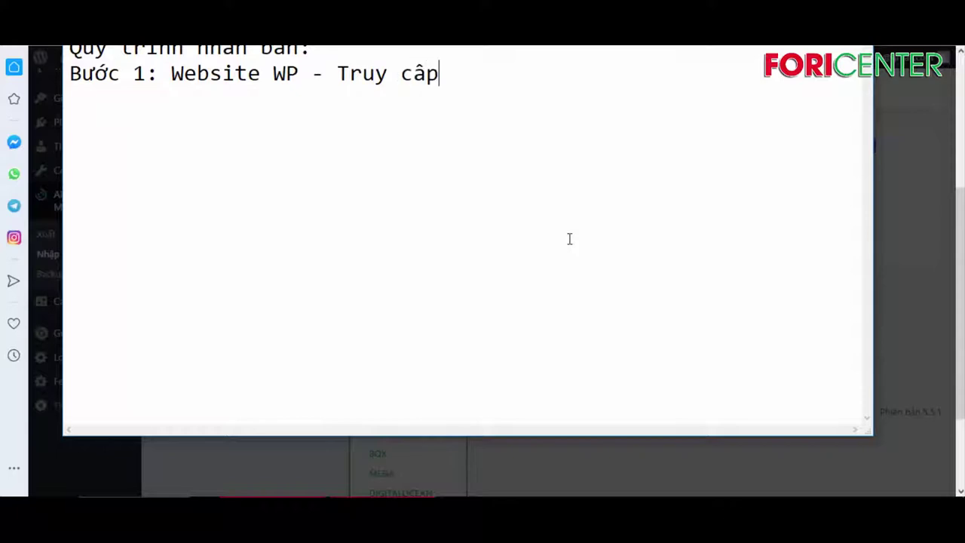
pyautogui.write(' tra')
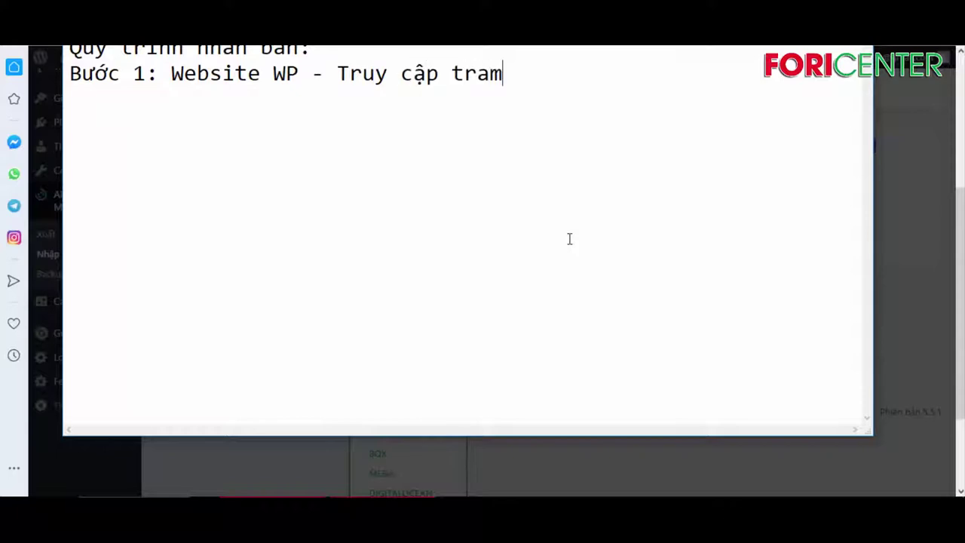
pyautogui.write('m')
pyautogui.press('BackSpace')
pyautogui.write('ng q')
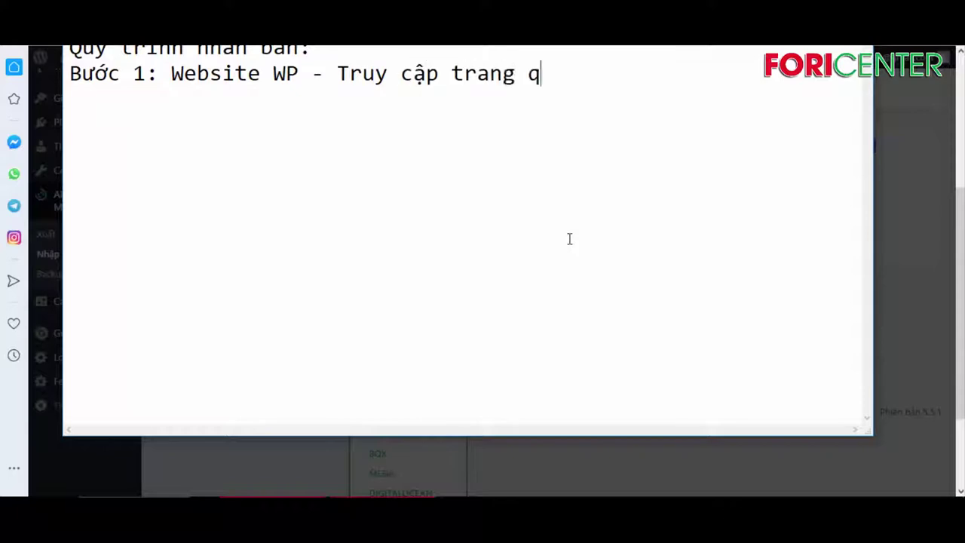
pyautogui.write('uan tri')
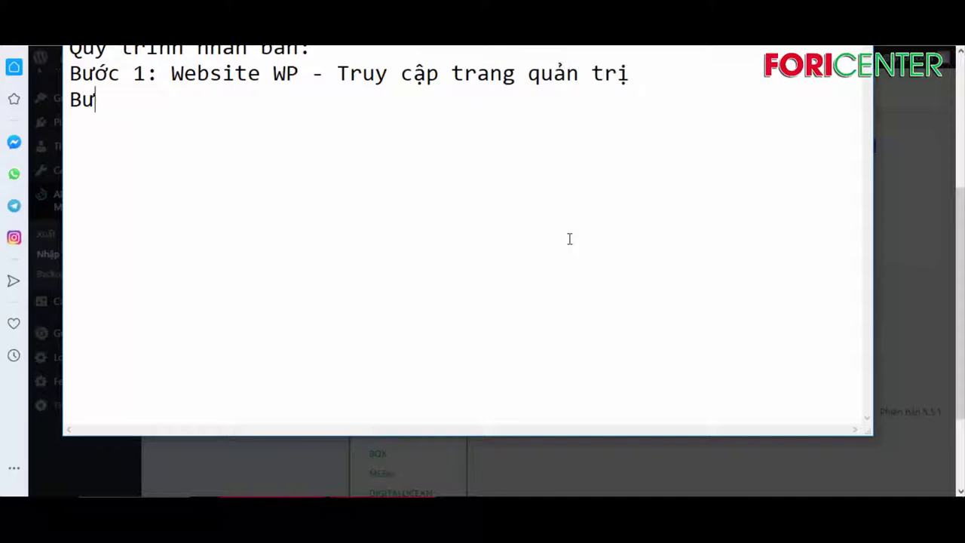
# - Add the second process line, "Bước 2: Tải tài nguyên nhân bản về", and begin another line with "Bước"
pyautogui.write('Bươcs 2')
pyautogui.write(': Tai')
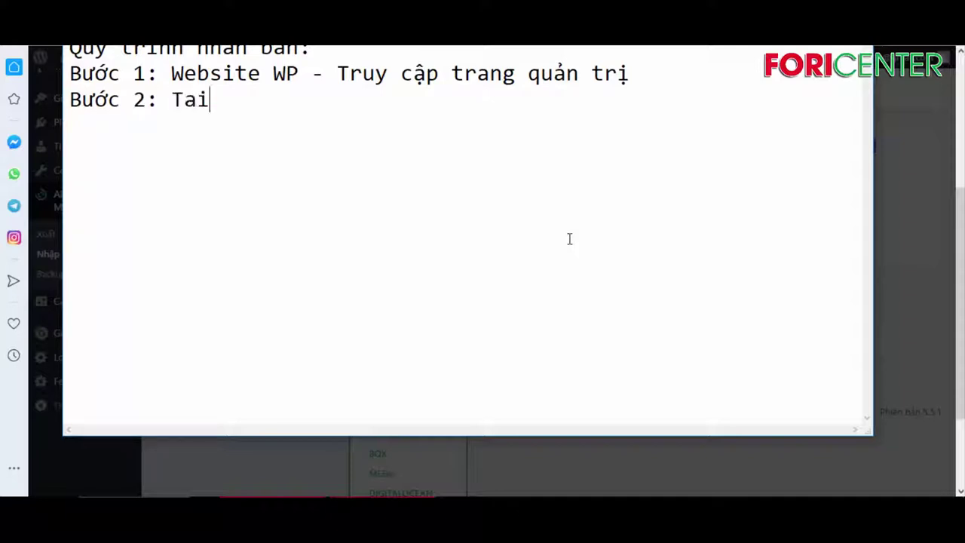
pyautogui.write('r taif nguyeen nhaan')
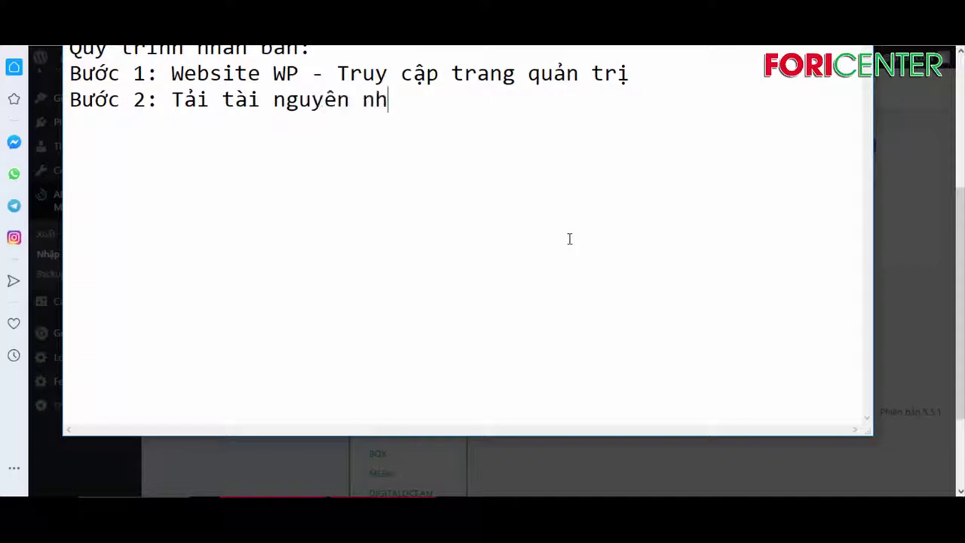
pyautogui.write(' banrve')
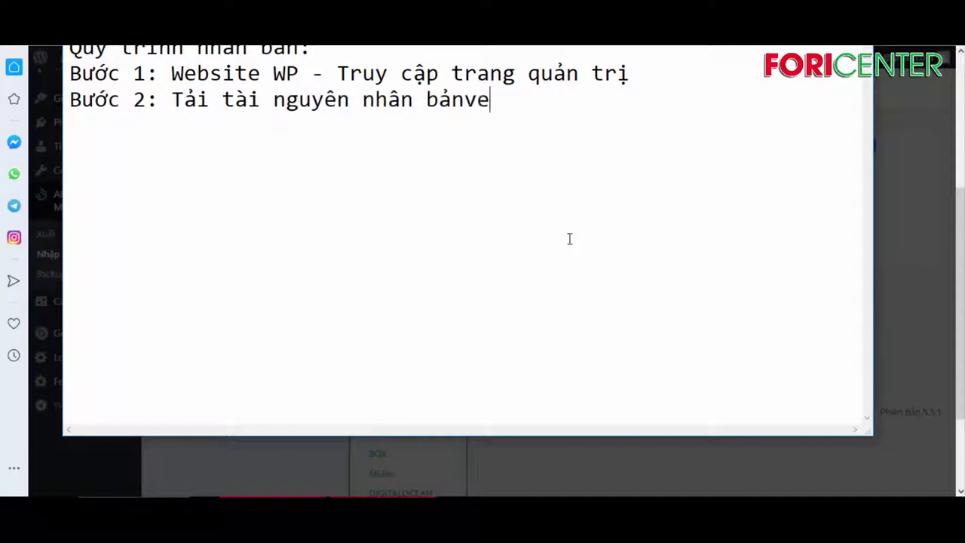
pyautogui.write('ef')
pyautogui.press('BackSpace')
pyautogui.press('BackSpace')
pyautogui.press('BackSpace')
pyautogui.press('BackSpace')
pyautogui.write('veefBuwowcs ')
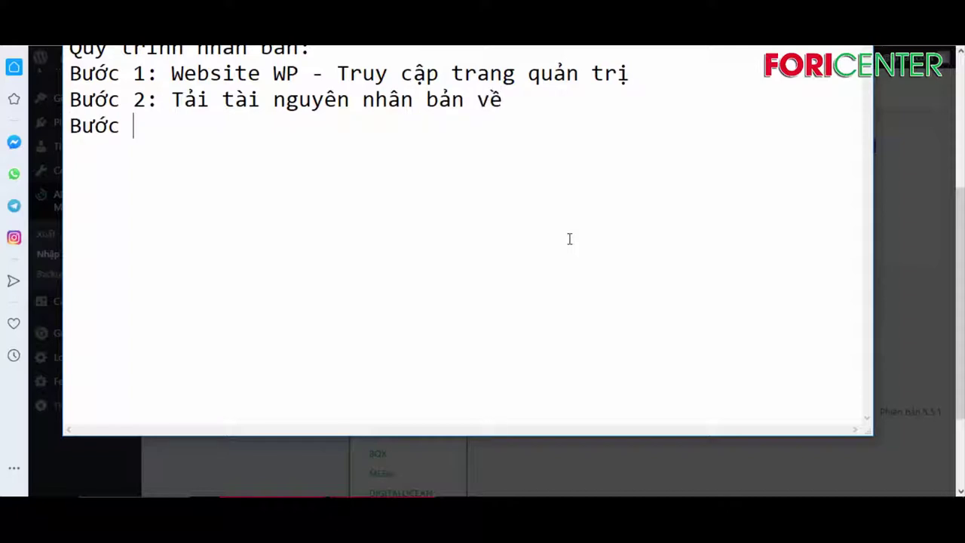
# - Complete the third line as "Bước 3: Cài plugin All in one và Plugin tăng dung lượng tải lên" and start a "Bước 4:" line
pyautogui.write('3:')
pyautogui.write('Cài plu')
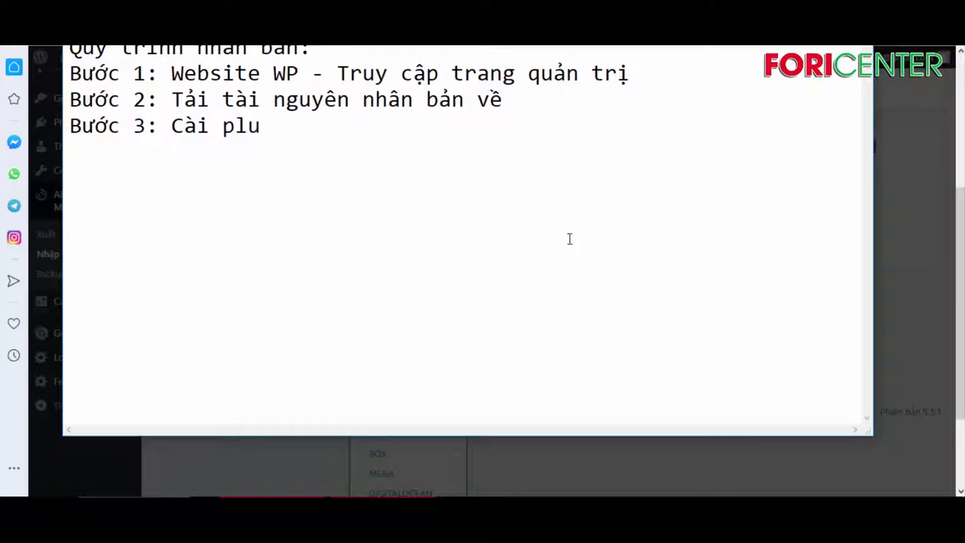
pyautogui.write('gin Alli')
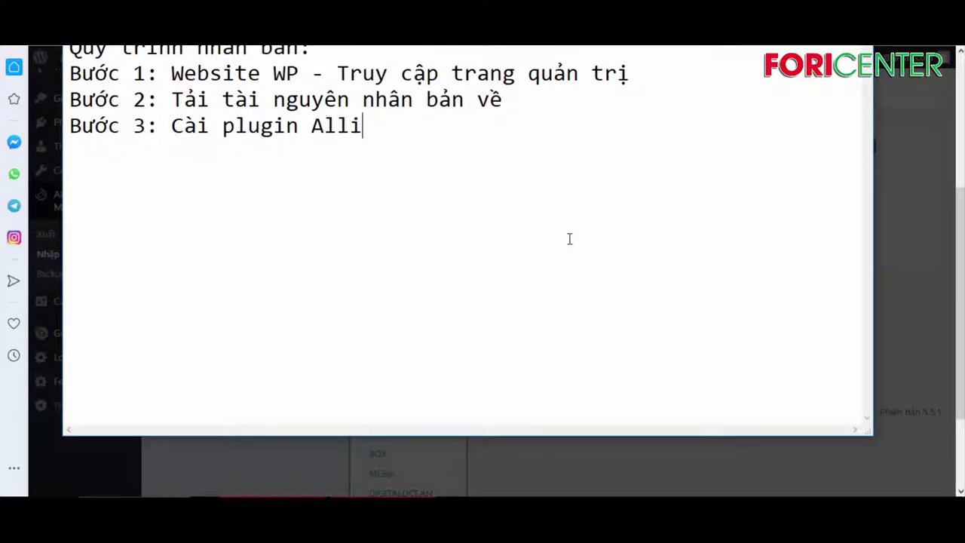
pyautogui.press('BackSpace')
pyautogui.write('in one và')
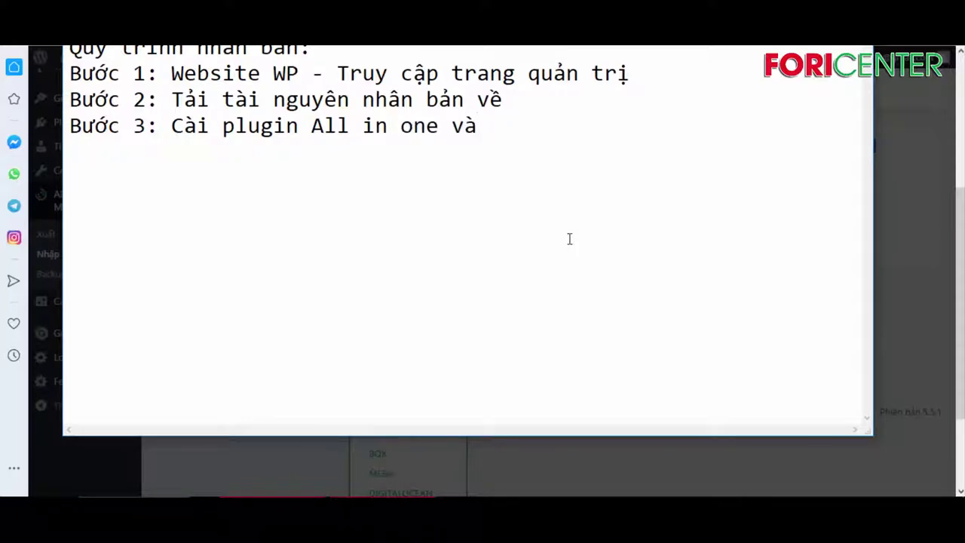
pyautogui.write(' Plu')
pyautogui.write('gin tăn')
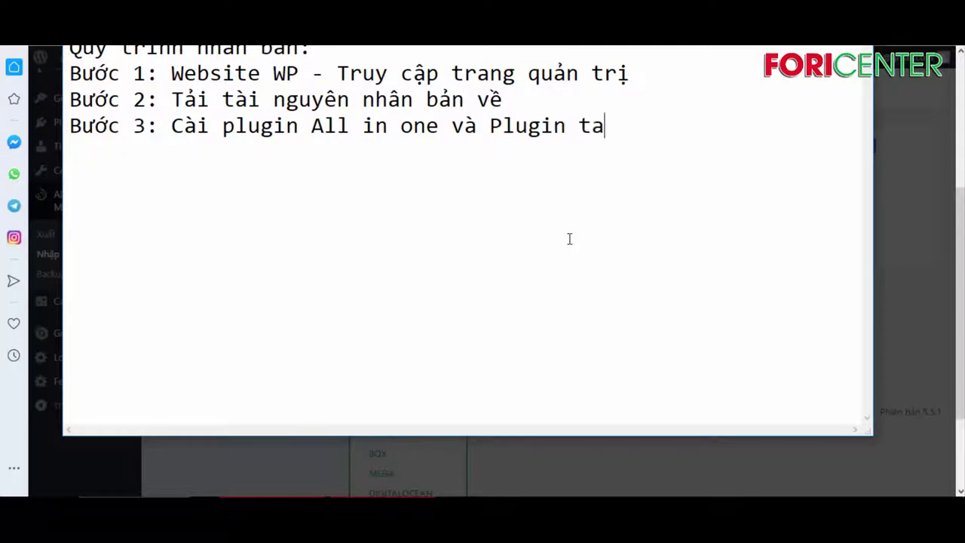
pyautogui.write('g dung')
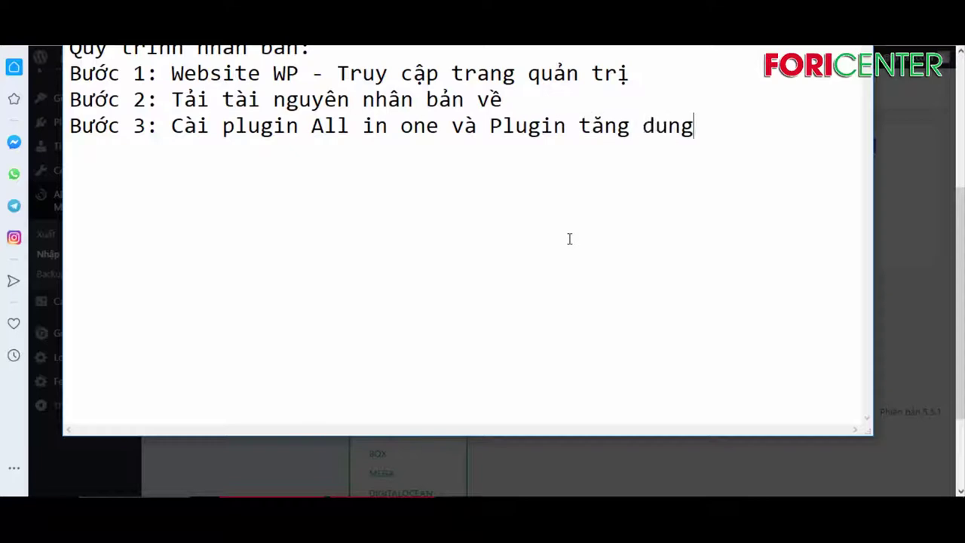
pyautogui.write(' lượng tải')
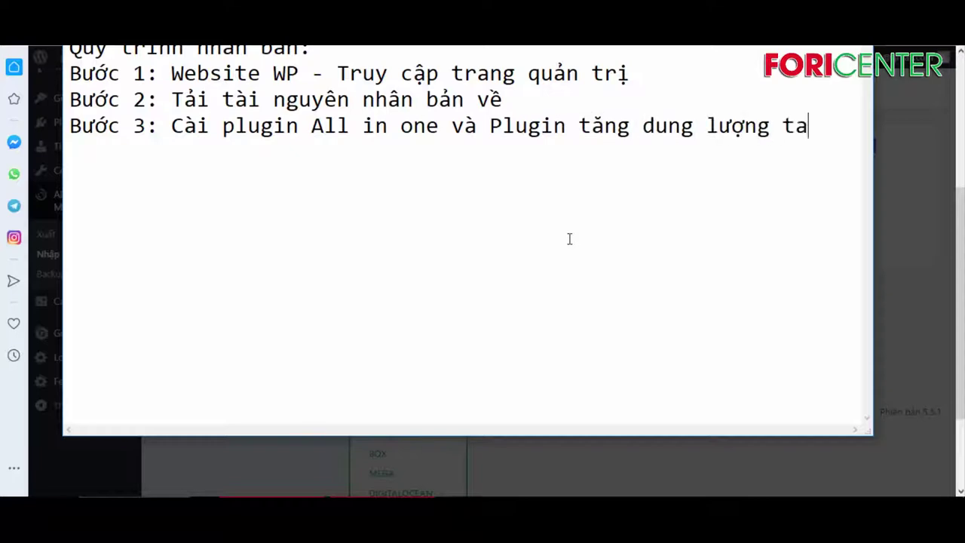
pyautogui.write(' lên')
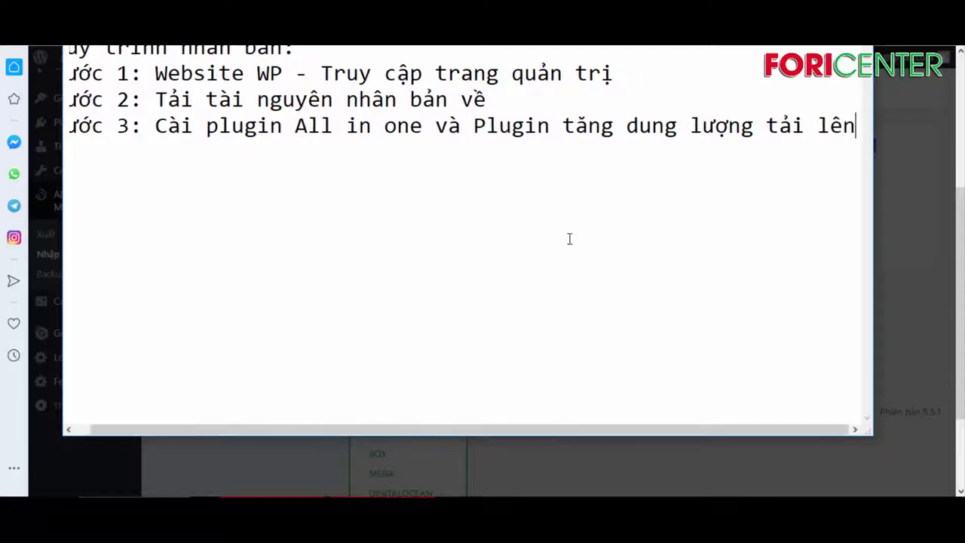
pyautogui.press('Return')
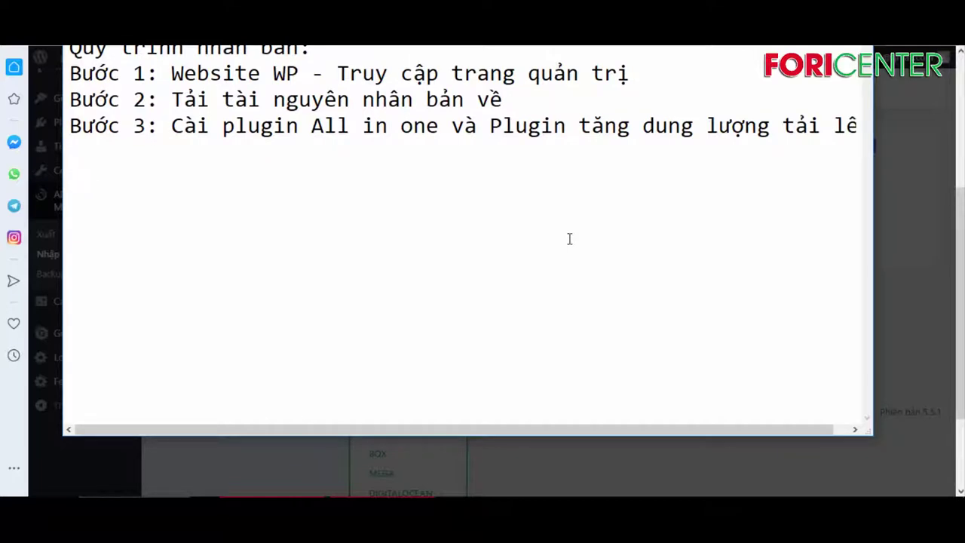
pyautogui.write('Bước  4:')
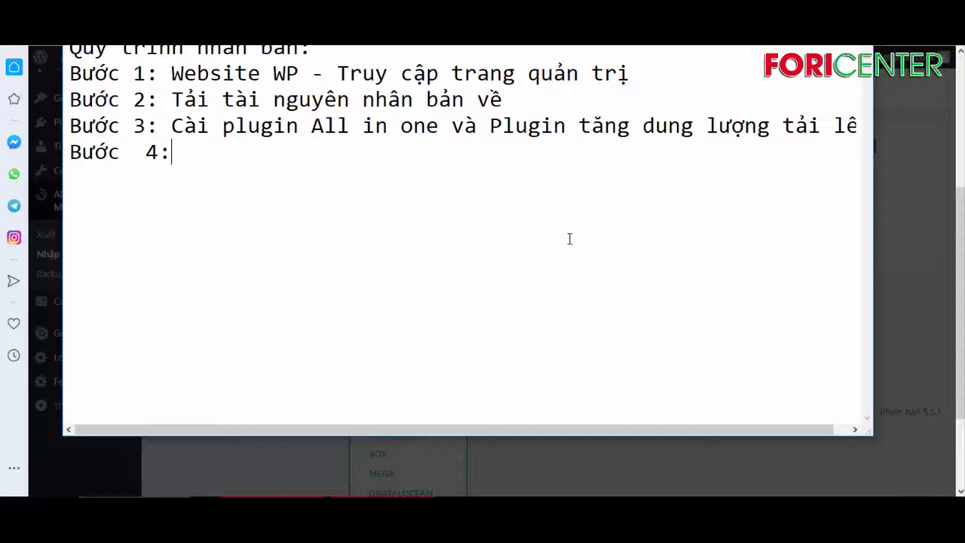
# - Set the note's font size to 22
pyautogui.hotkey('ctrl', 'a')
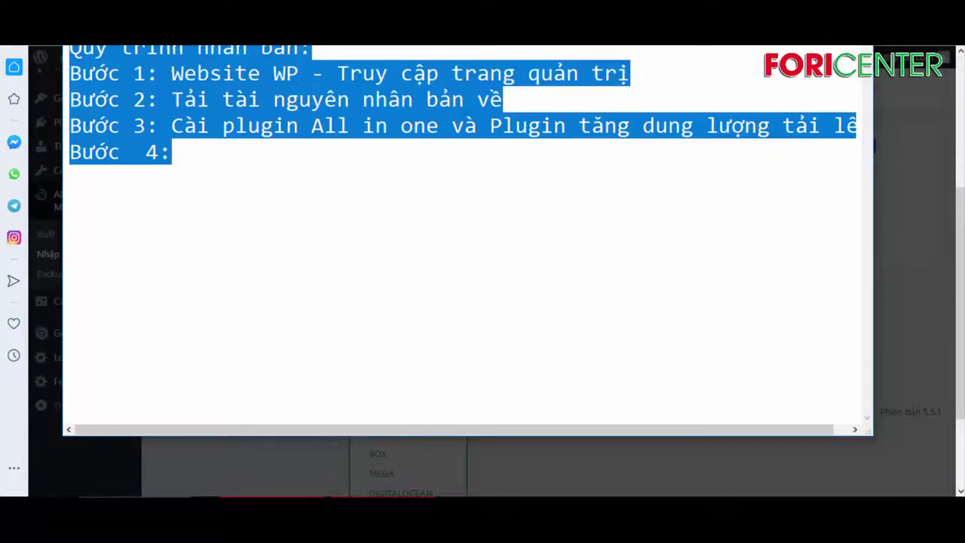
pyautogui.hotkey('alt', 'o')
pyautogui.press('Down')
pyautogui.press('Return')
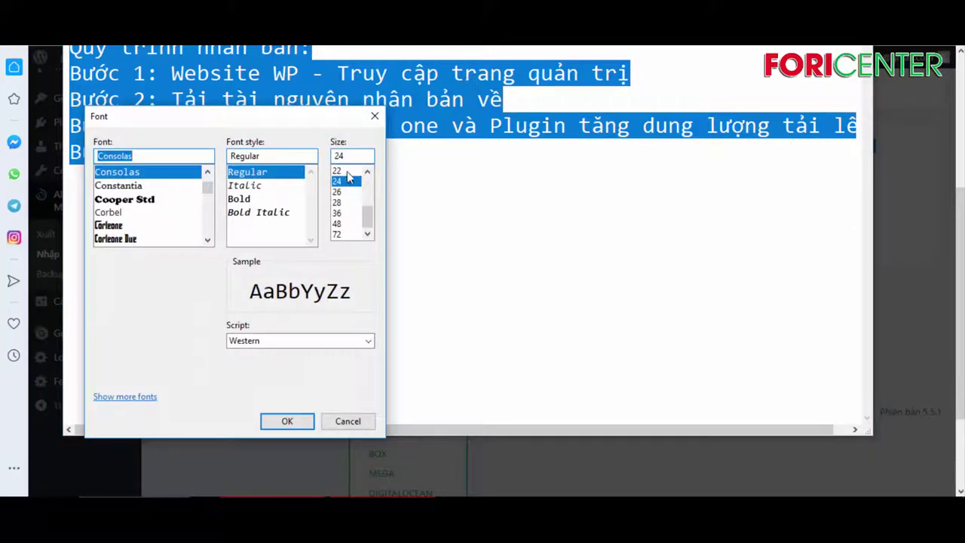
pyautogui.click(347, 172)
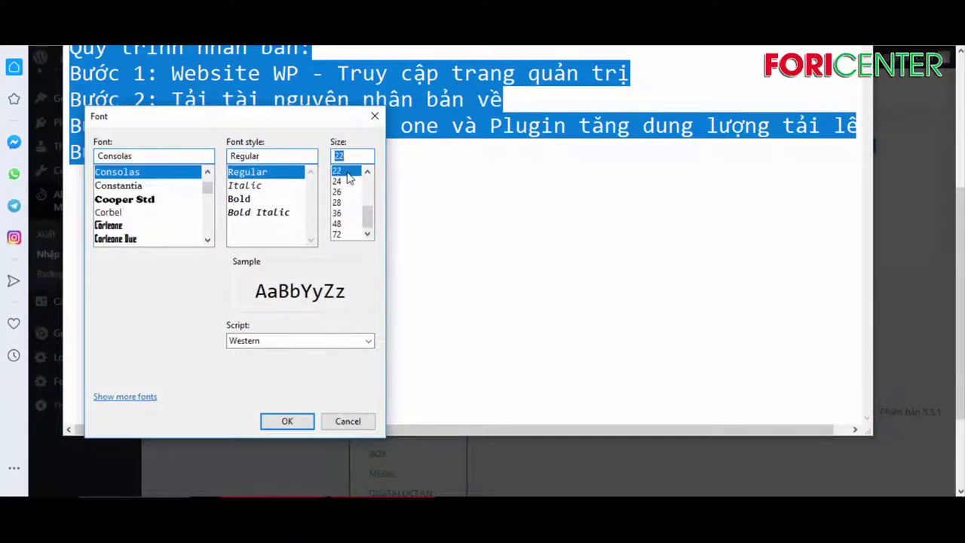
pyautogui.click(288, 421)
# - Remove the extra space before the 4 and complete the line as "Bước 4: Cài đặt"
pyautogui.click(137, 143)
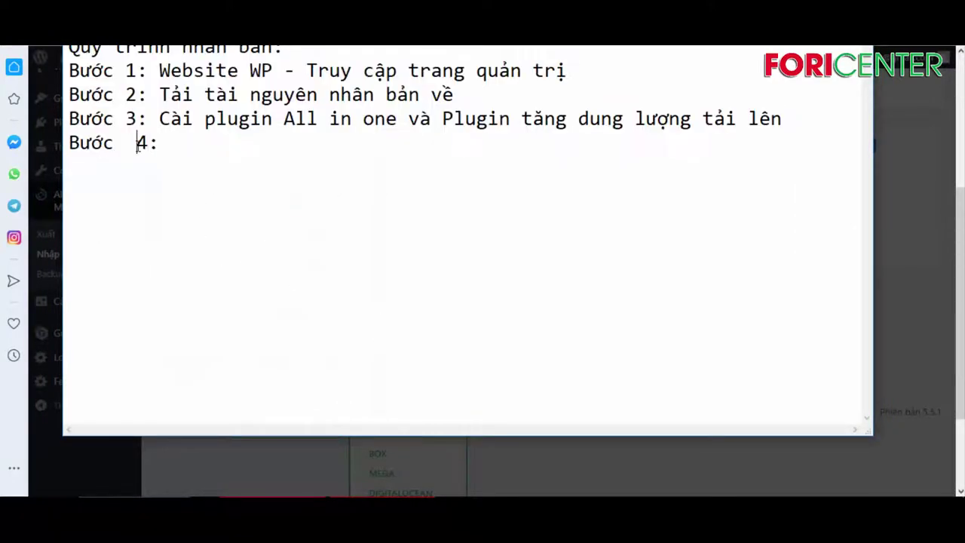
pyautogui.press('BackSpace')
pyautogui.click(167, 139)
pyautogui.write('Cài đặt')
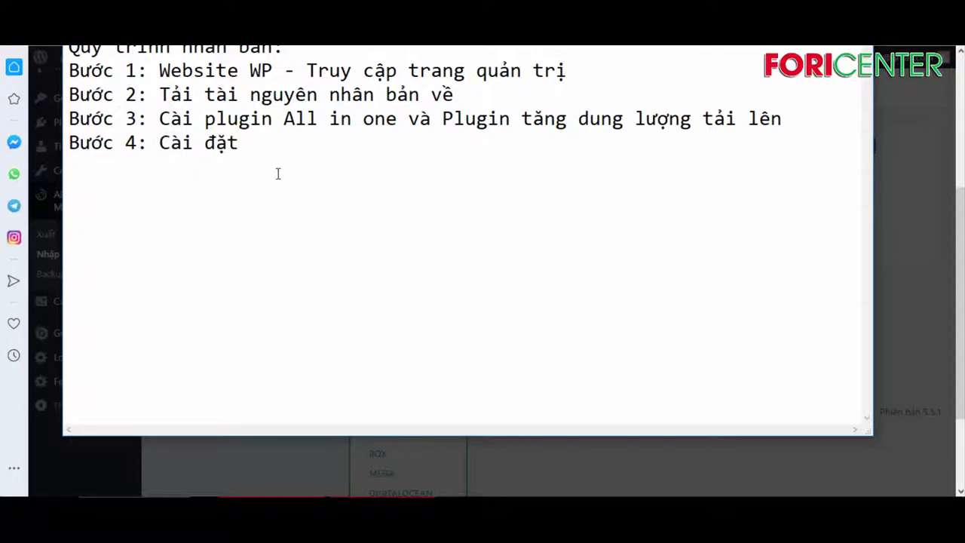
# - Add the fifth process line: "Bước 5: Đổi thông tin đăng nhập trên Cpanel"
pyautogui.press('Return')
pyautogui.write('Bước')
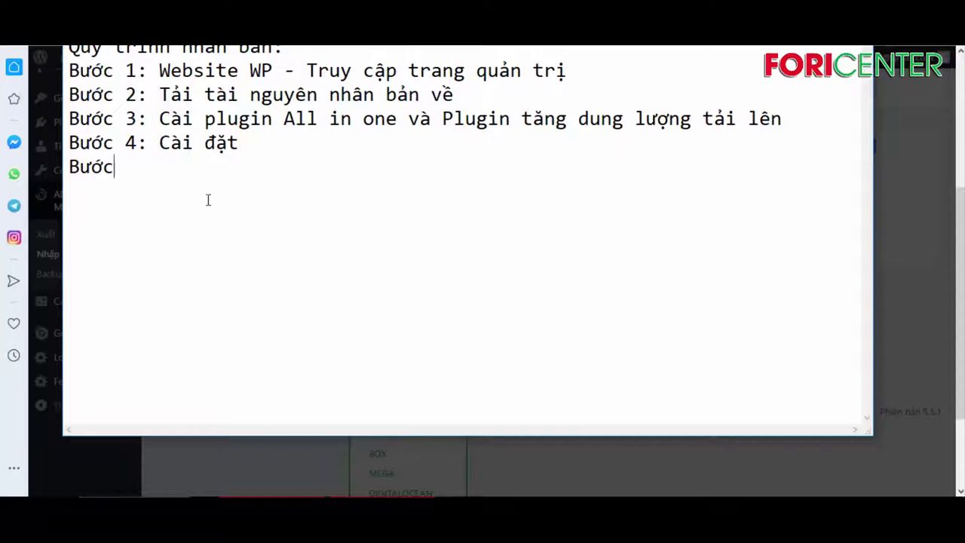
pyautogui.write(' 5: Đổi')
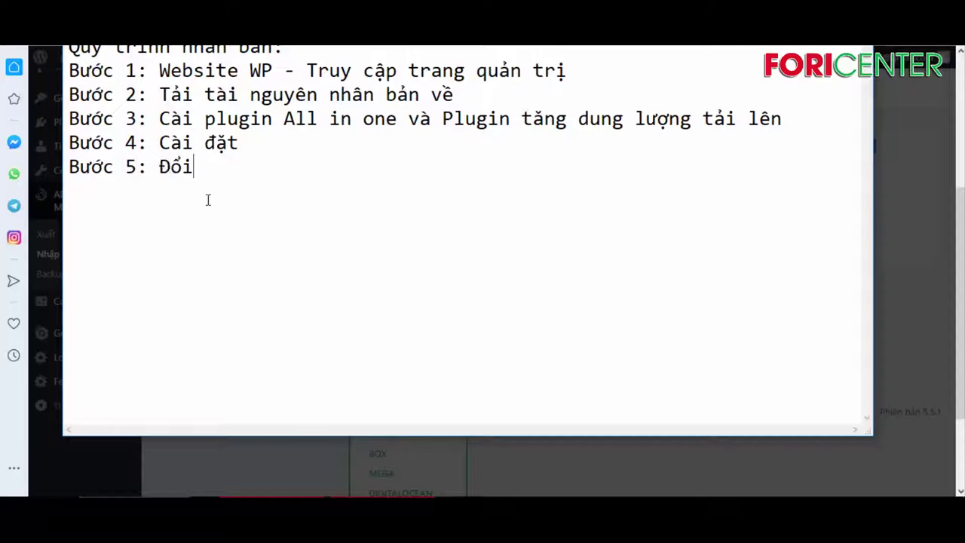
pyautogui.write(' thong ')
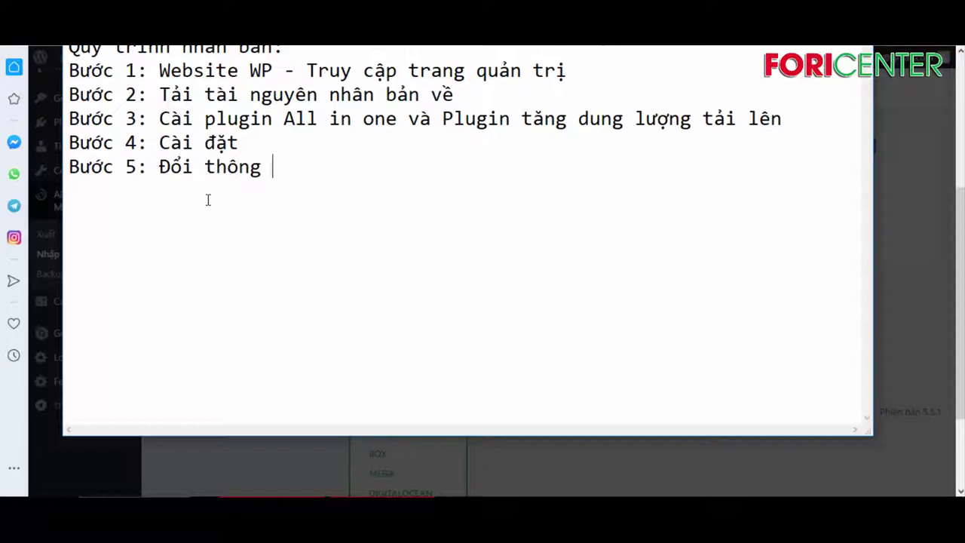
pyautogui.write('tin đăng nhập')
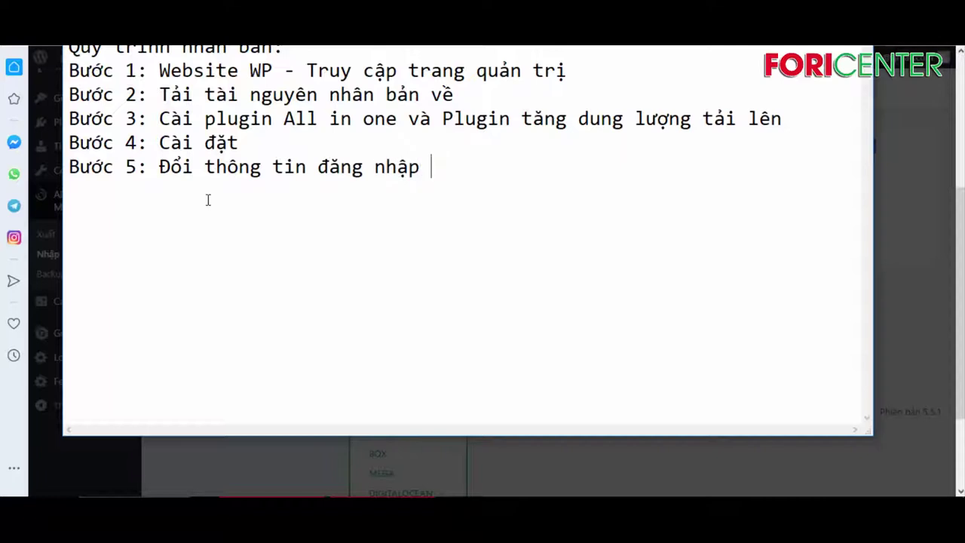
pyautogui.write(' trên Cpane')
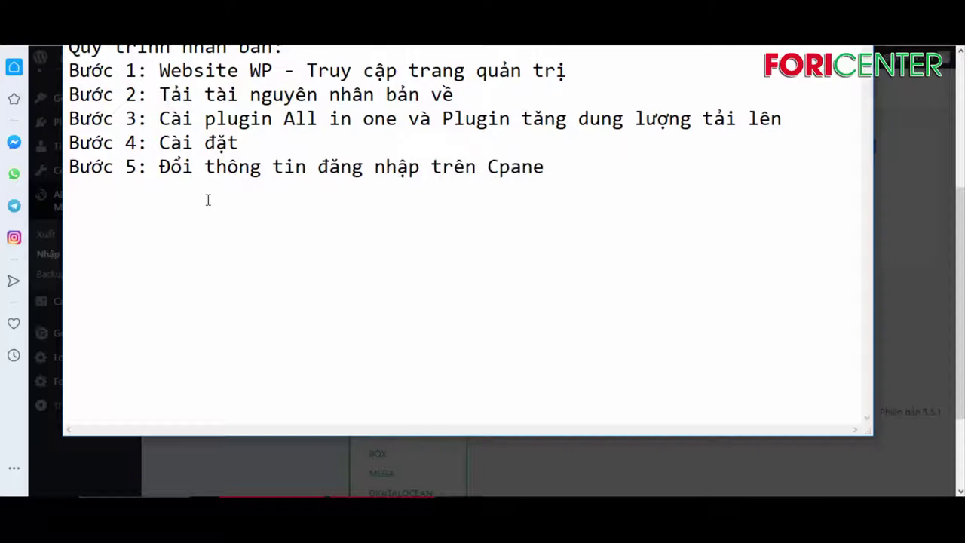
pyautogui.write('l')
# - Check the website import progress and review the "Bước 5" line in the process notes
pyautogui.hotkey('alt', 'Tab')
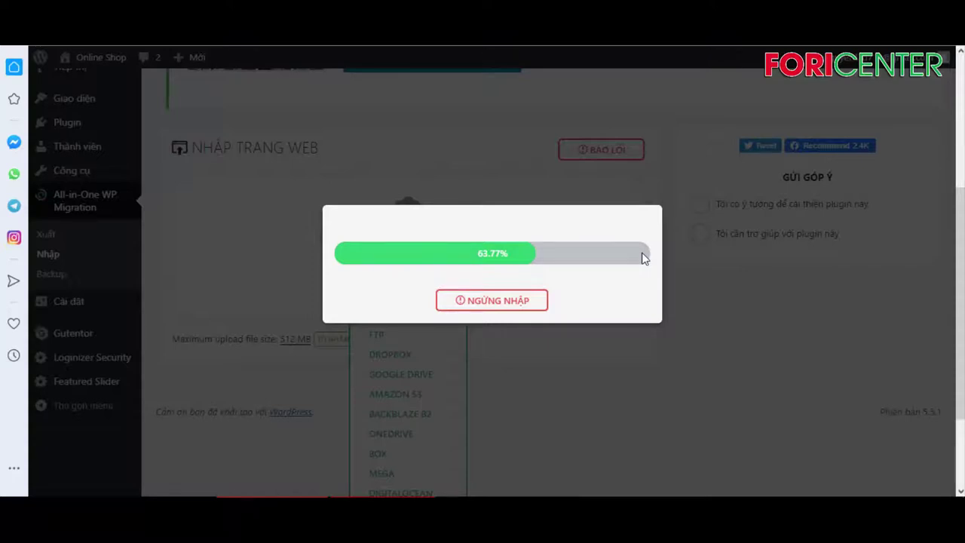
pyautogui.moveTo(132, 499)
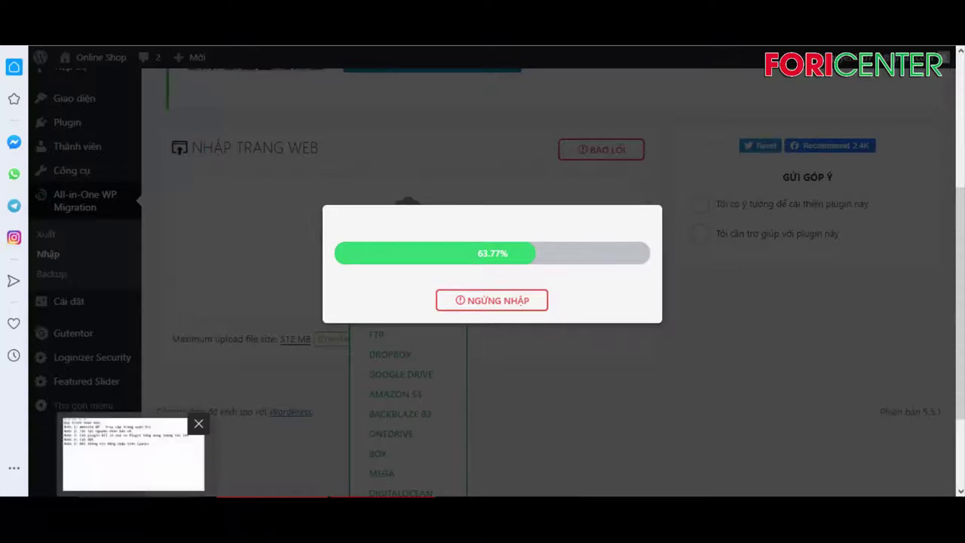
pyautogui.click(133, 452)
pyautogui.moveTo(217, 167); pyautogui.dragTo(497, 167)
pyautogui.click(557, 166)
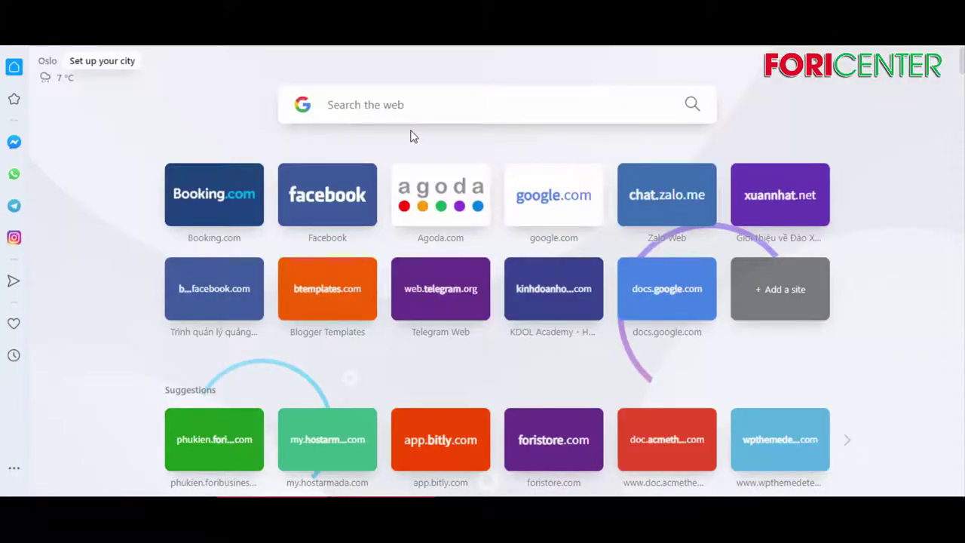
# - Open YouTube and search for "fori center"
pyautogui.write('fo')
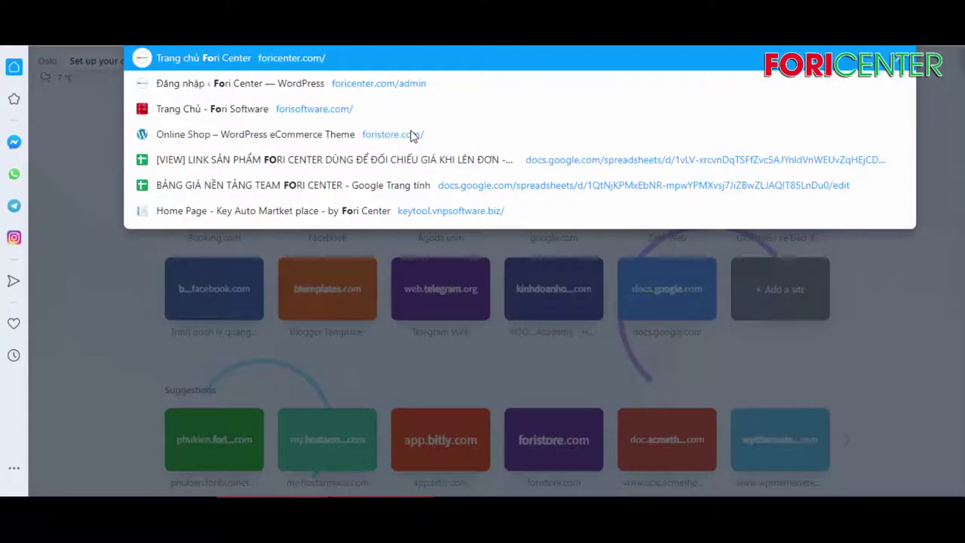
pyautogui.press('Escape')
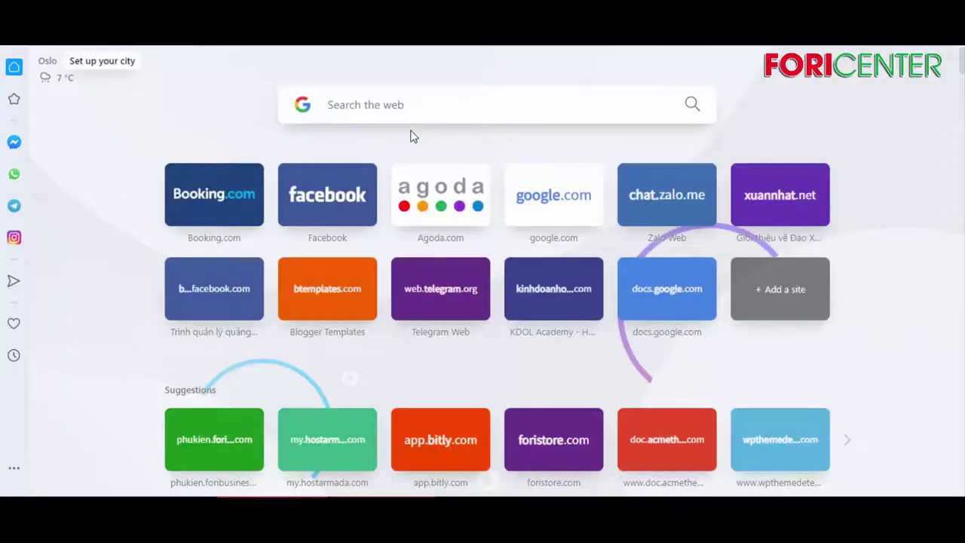
pyautogui.write('yo')
pyautogui.press('Return')
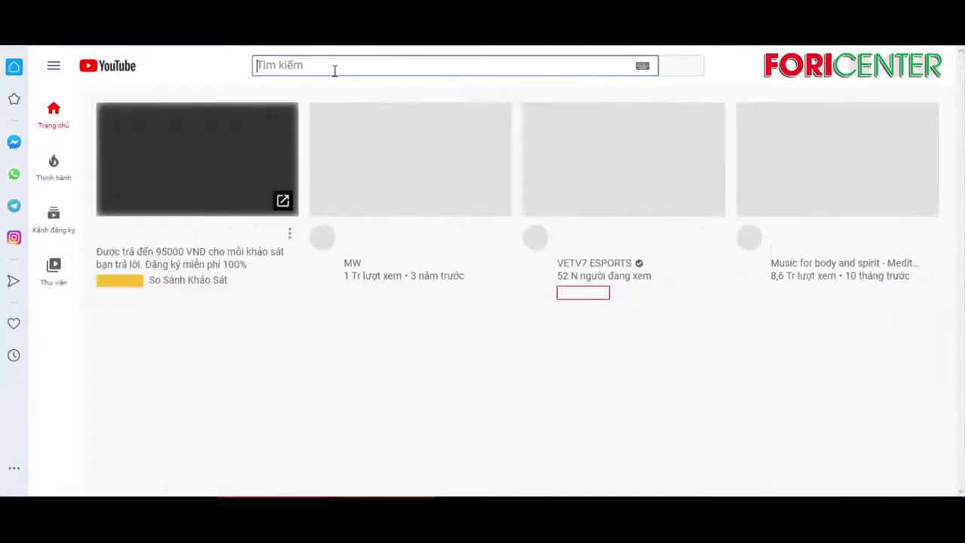
pyautogui.click(334, 65)
pyautogui.write('fo')
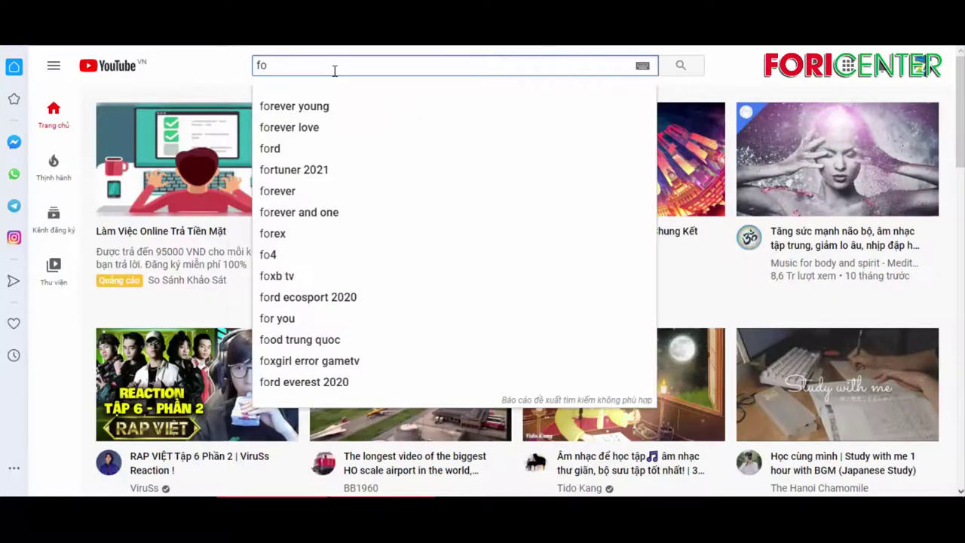
pyautogui.write('ri')
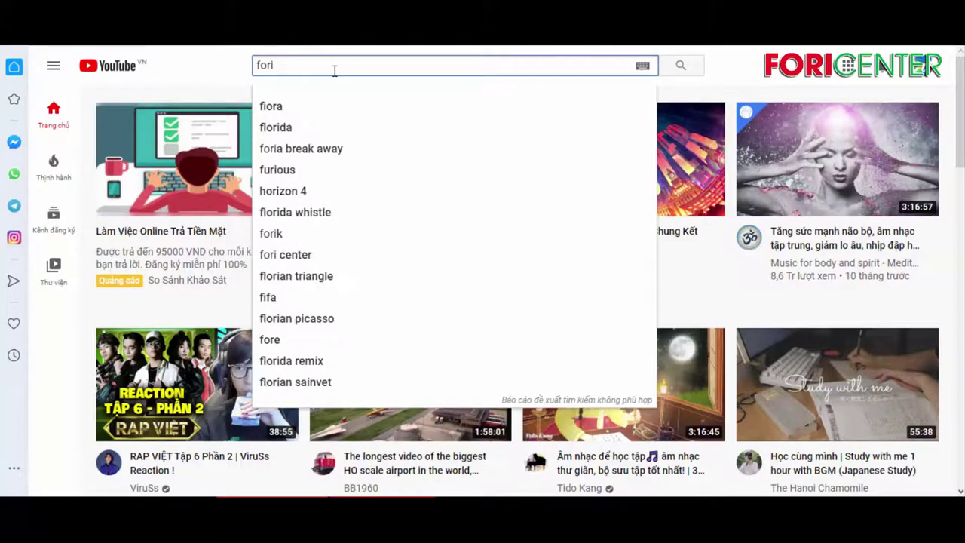
pyautogui.write(' center')
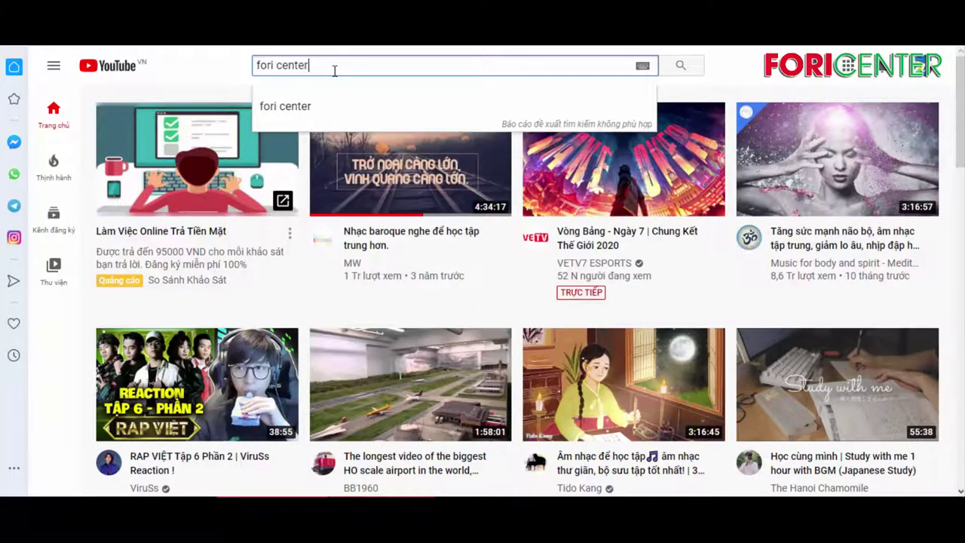
pyautogui.press('Return')
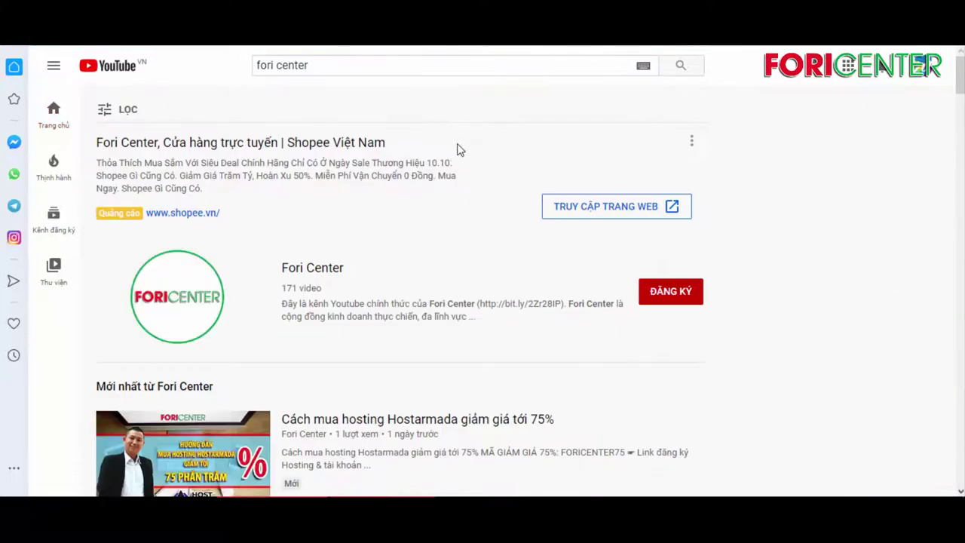
# - Open the Fori Center channel's video "Hướng dẫn thay đổi thông tin đăng nhập sau khi nhân bản website" and pause it
pyautogui.click(176, 307)
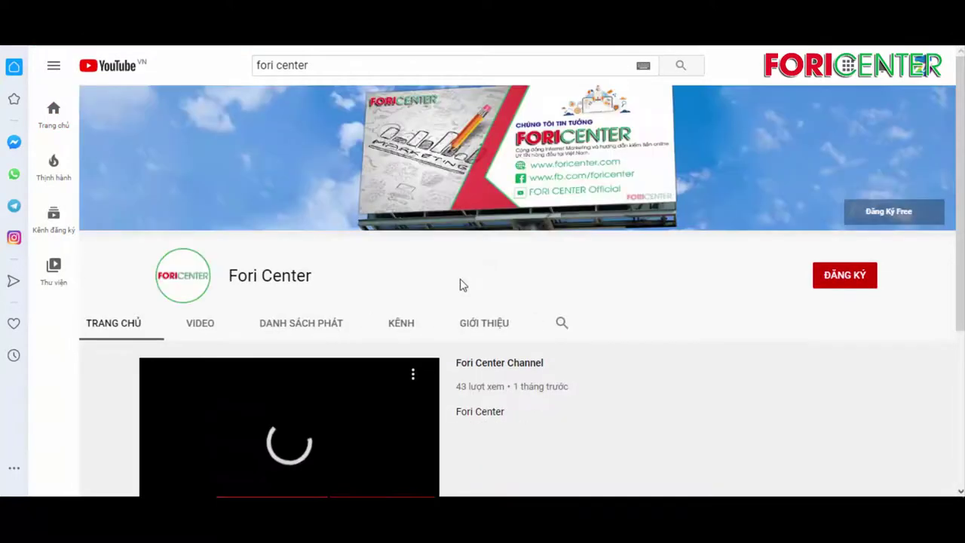
pyautogui.click(201, 322)
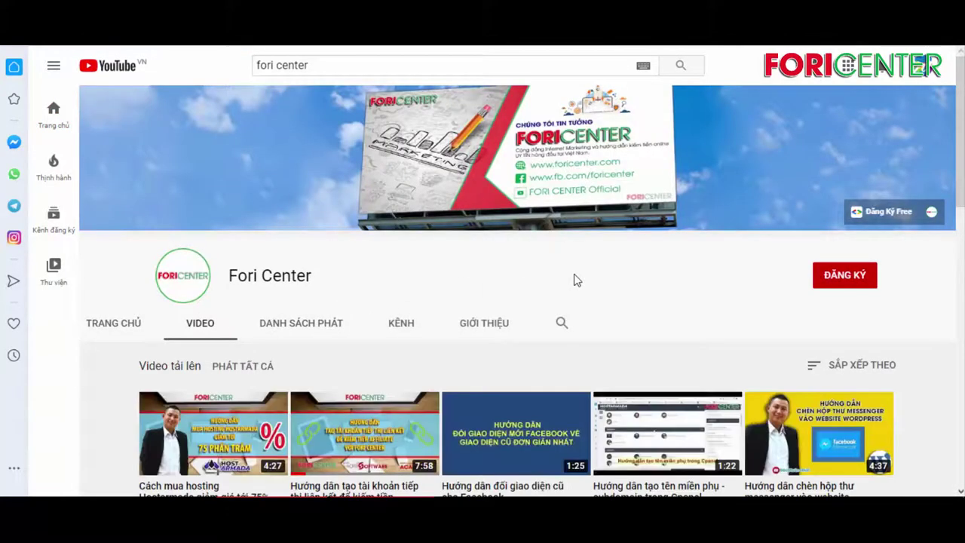
pyautogui.scroll(-2, 580, 275)
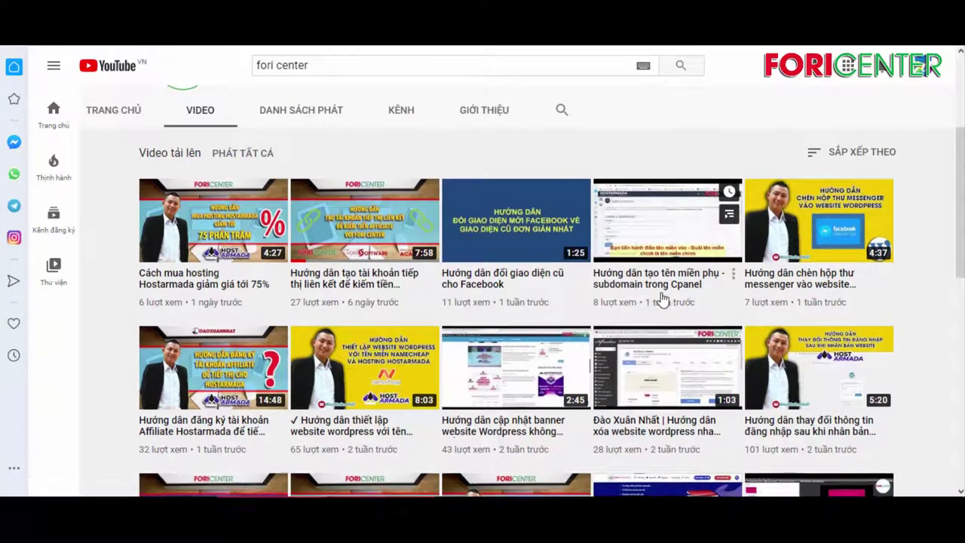
pyautogui.scroll(-1, 655, 302)
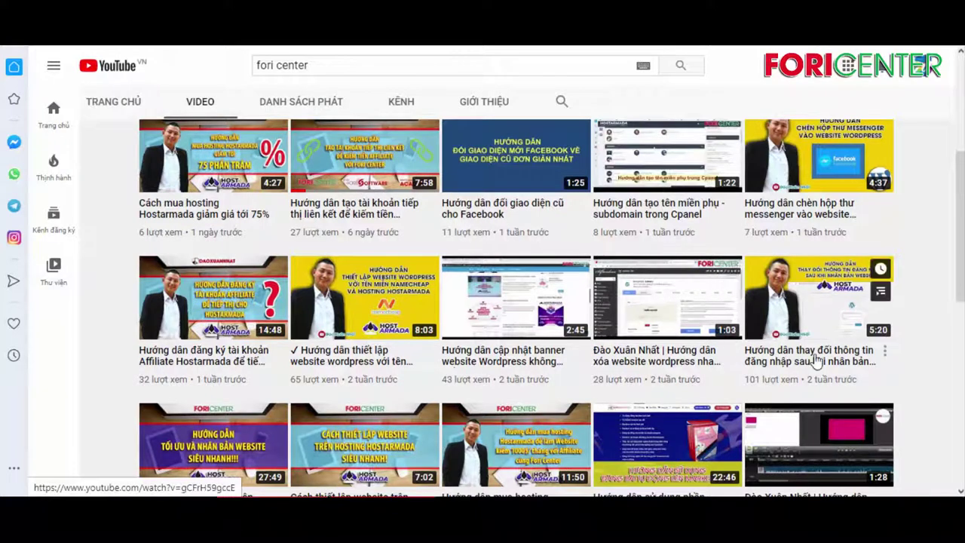
pyautogui.click(818, 298)
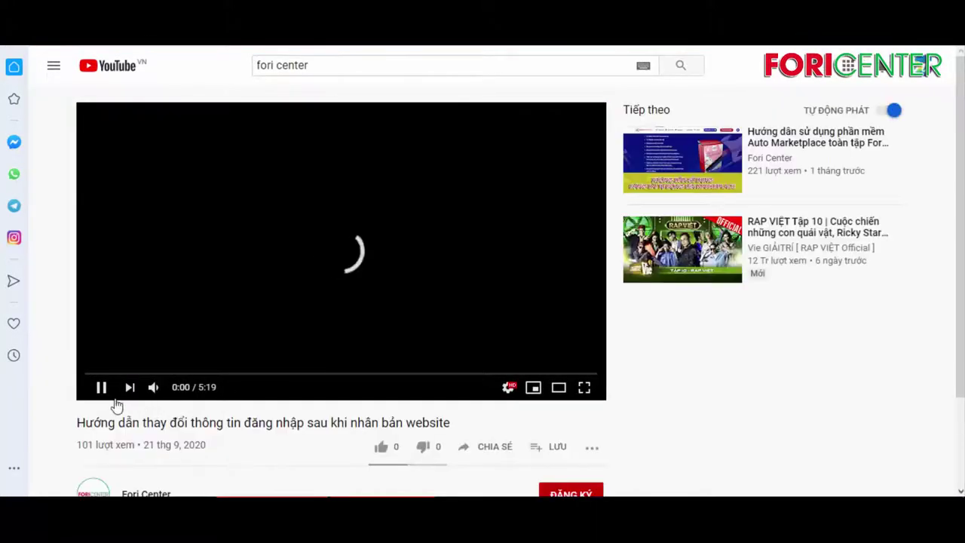
pyautogui.click(101, 387)
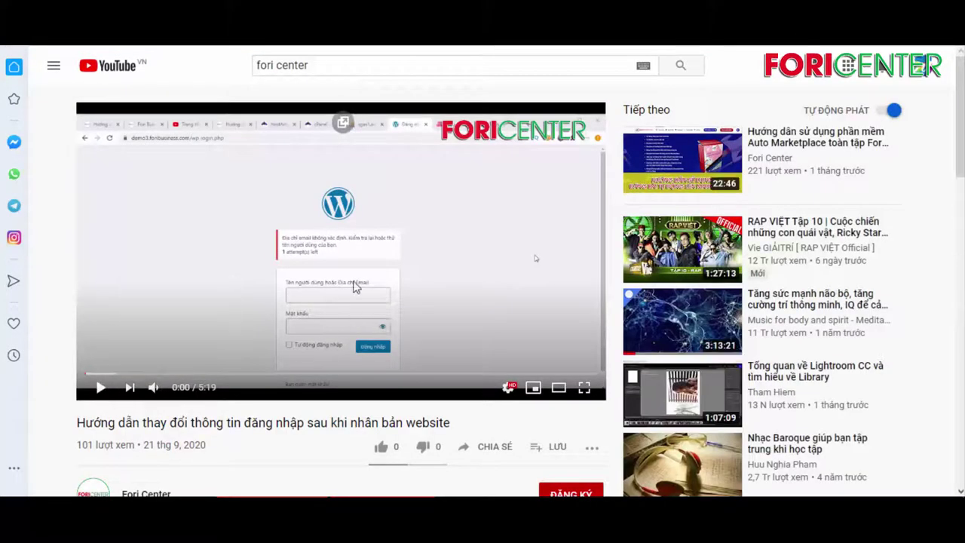
# - Review the title and description of the video about changing login details after cloning a website
pyautogui.moveTo(108, 423); pyautogui.dragTo(450, 423)
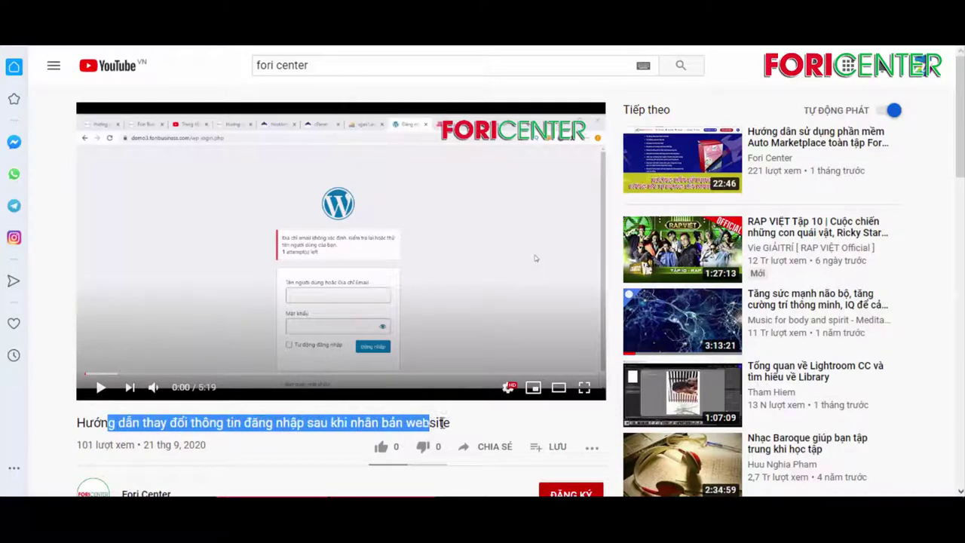
pyautogui.click(473, 426)
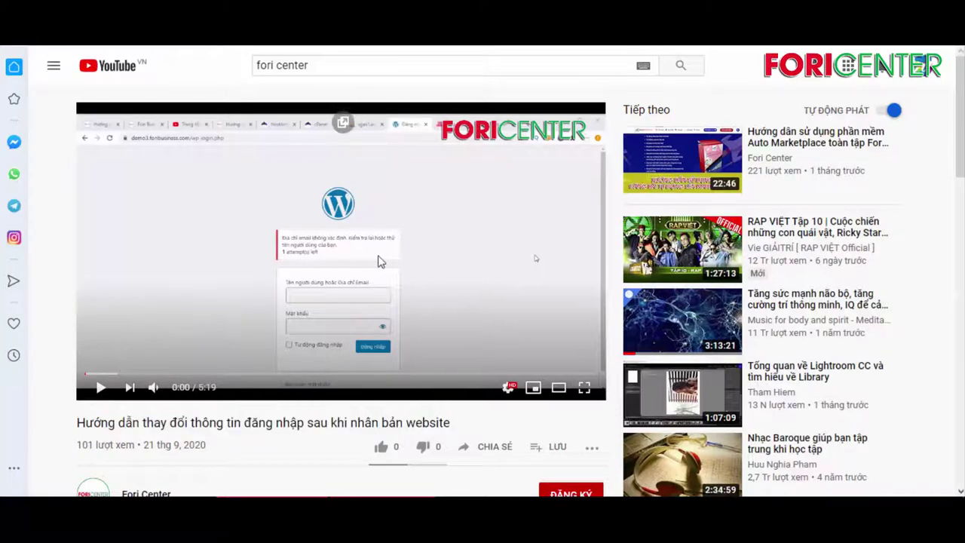
pyautogui.scroll(-1, 303, 300)
pyautogui.scroll(-1, 304, 303)
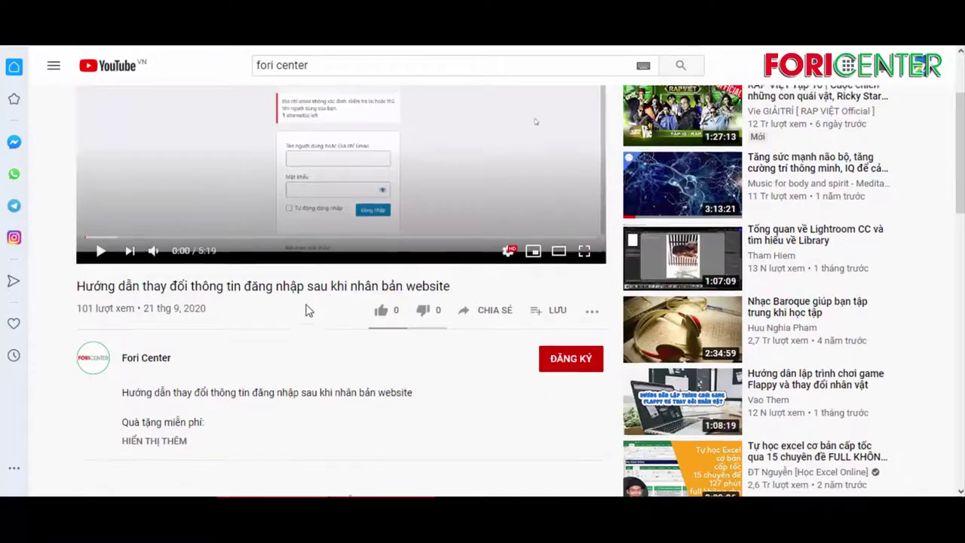
pyautogui.scroll(2, 317, 304)
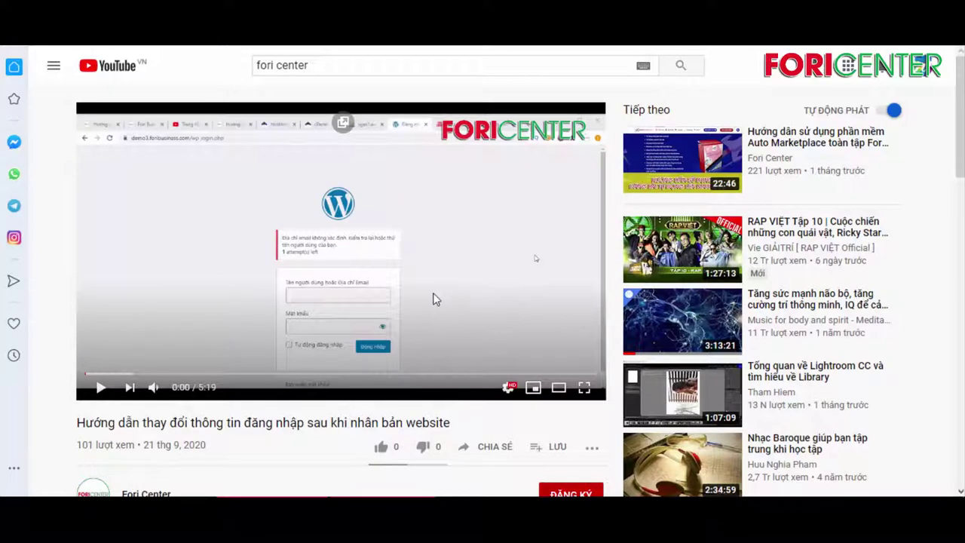
# - Switch back to the process notes and review the lines from "Bước 1" to "Bước 5"
pyautogui.click(135, 452)
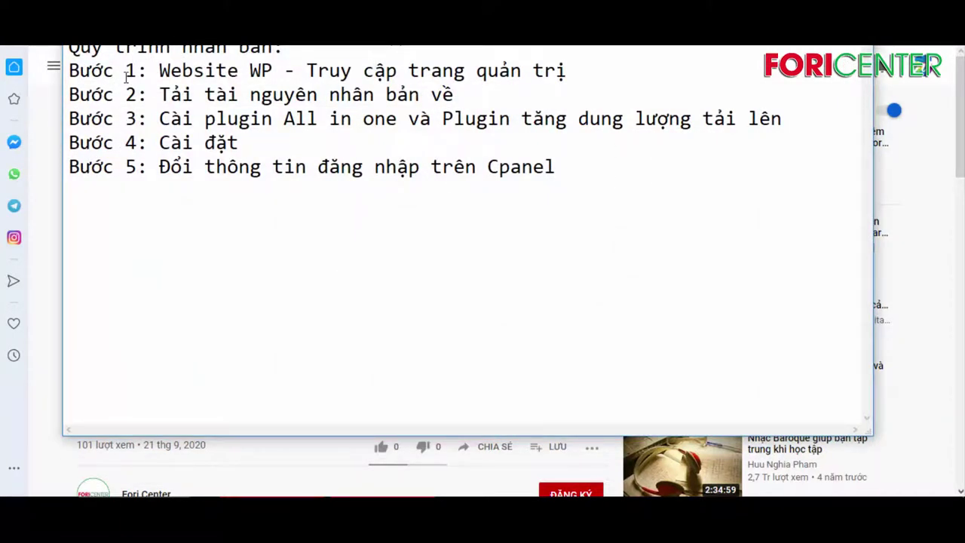
pyautogui.moveTo(115, 71); pyautogui.dragTo(610, 71)
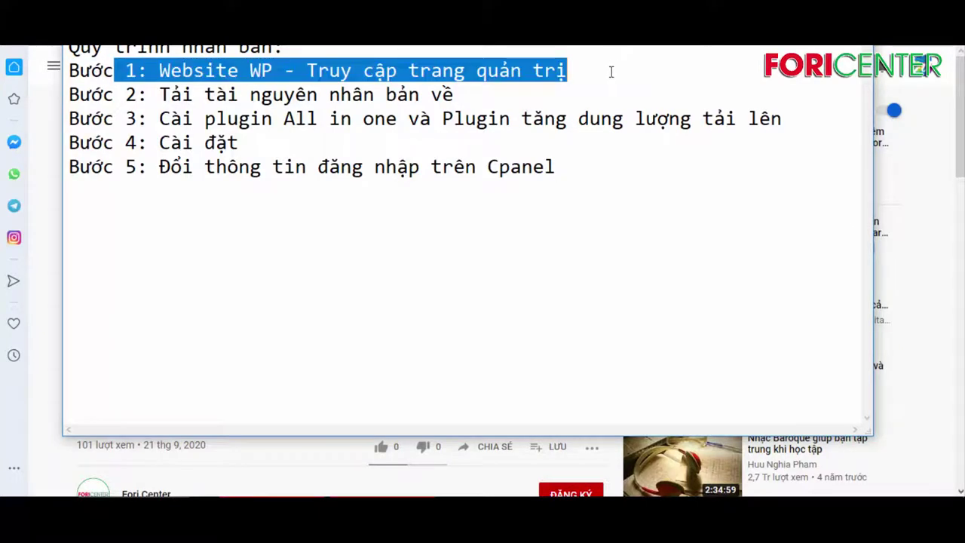
pyautogui.click(244, 98)
pyautogui.click(241, 119)
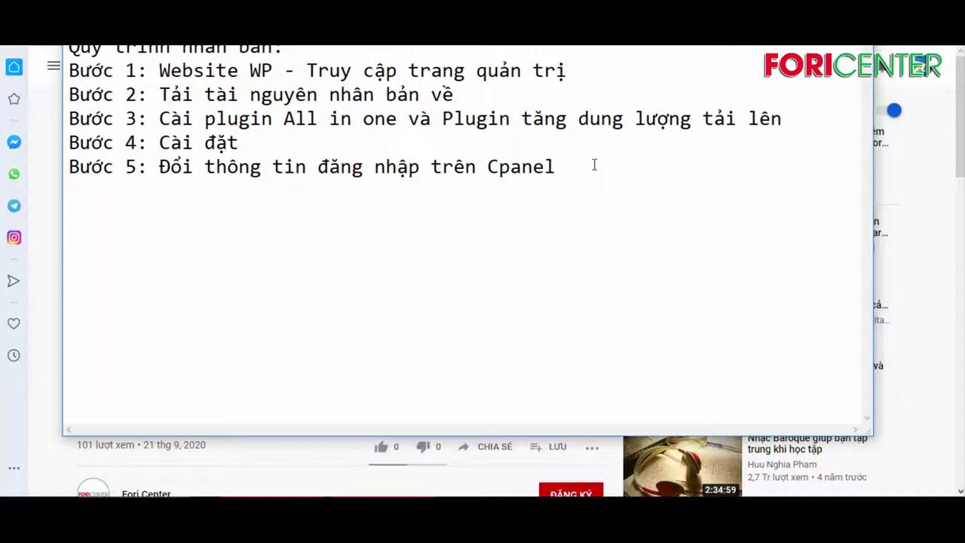
pyautogui.moveTo(152, 166); pyautogui.dragTo(569, 163)
pyautogui.click(571, 165)
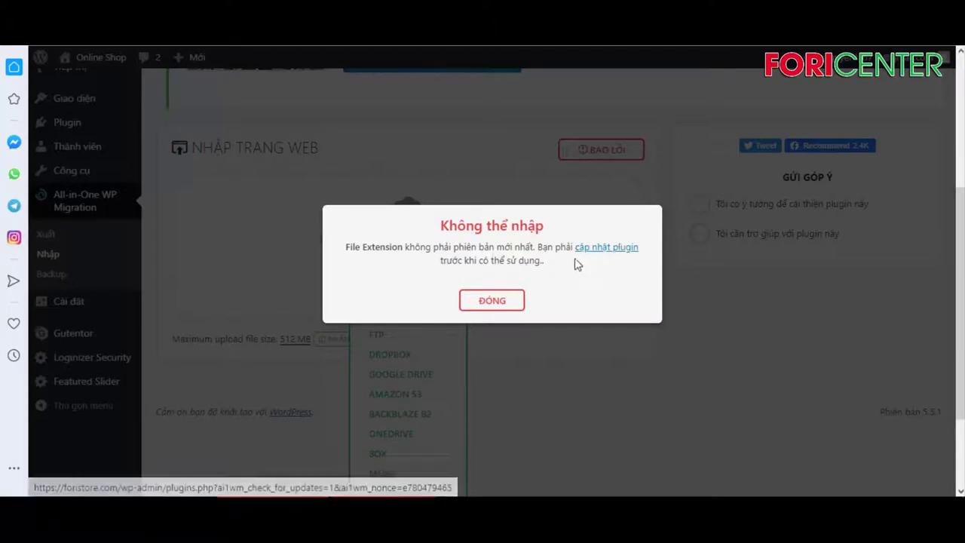
# - Update the All-in-One WP Migration File Extension plugin to version 1.6
pyautogui.click(604, 253)
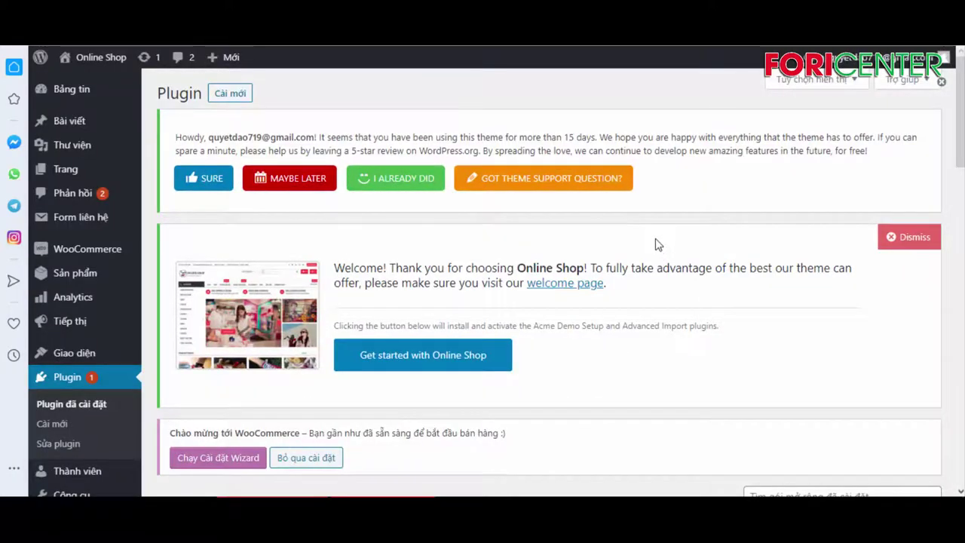
pyautogui.scroll(-3, 554, 278)
pyautogui.scroll(-7, 554, 273)
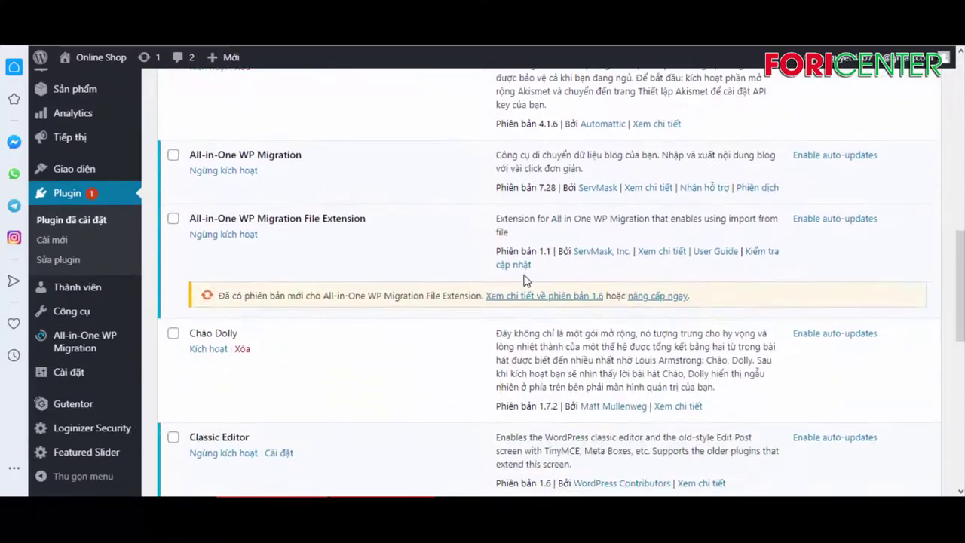
pyautogui.click(664, 295)
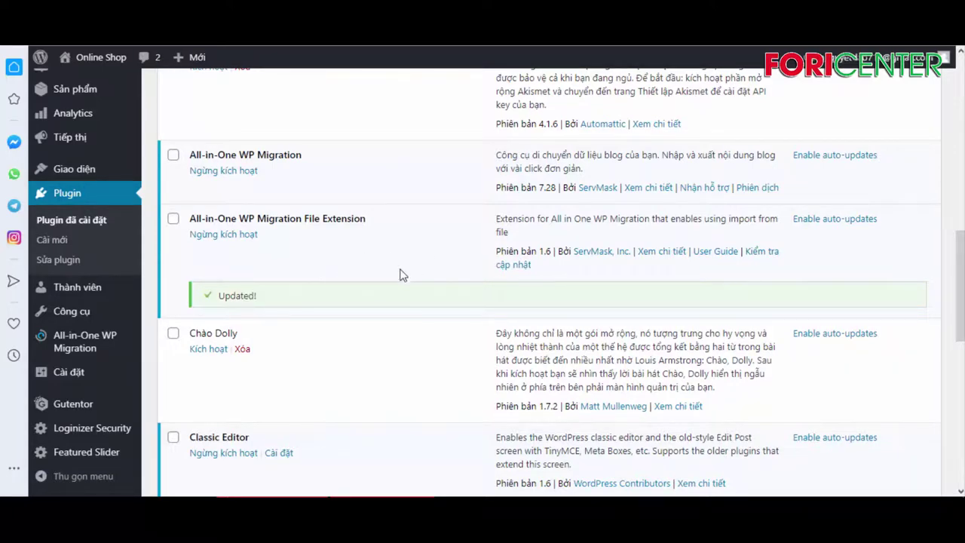
pyautogui.moveTo(82, 349)
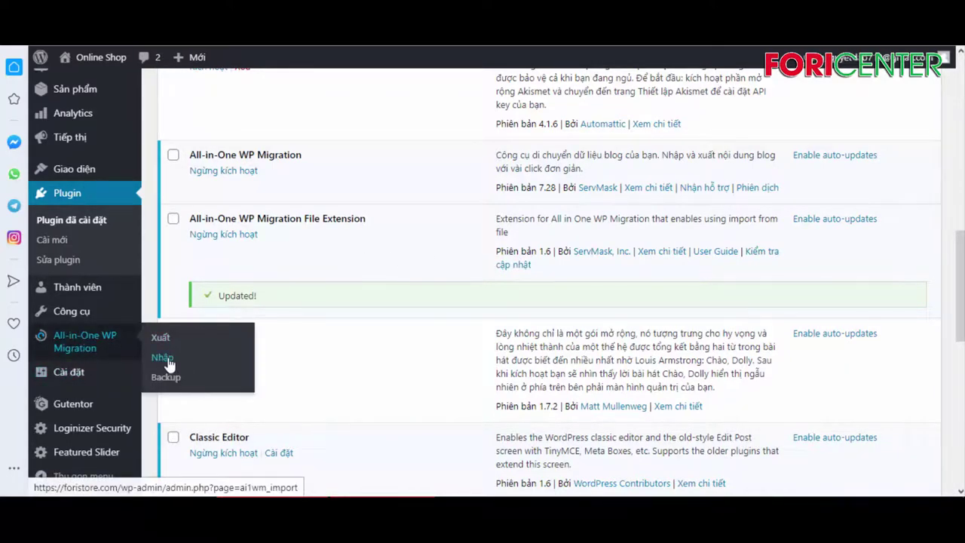
pyautogui.scroll(-3, 523, 280)
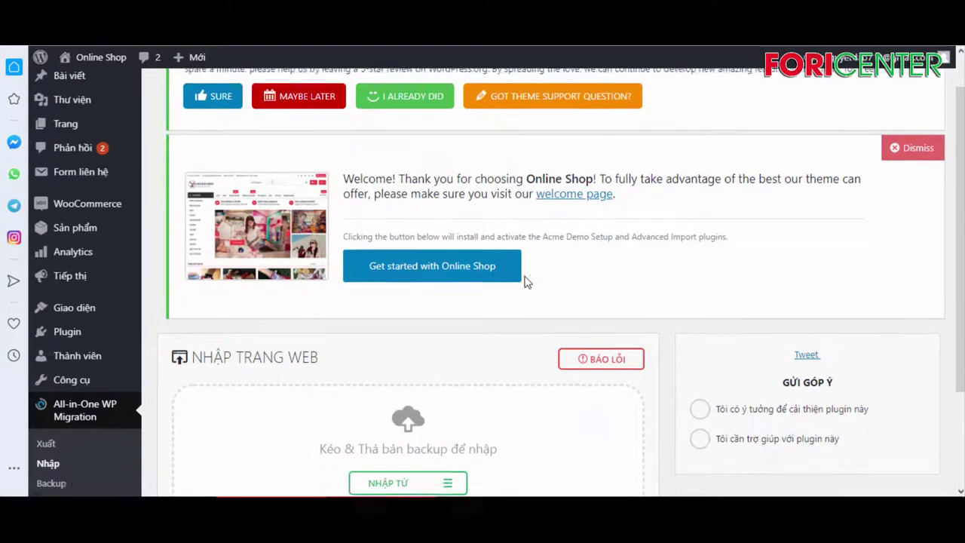
pyautogui.click(398, 345)
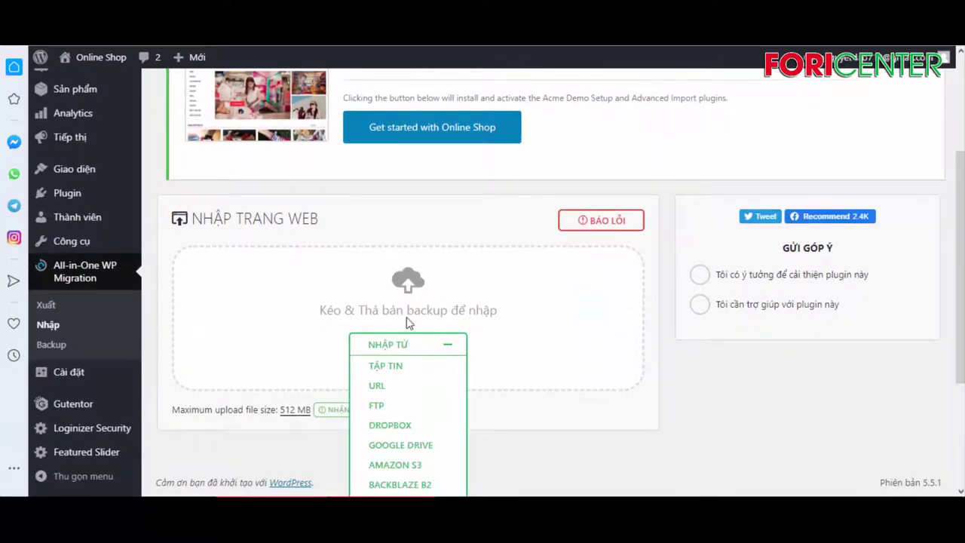
pyautogui.click(47, 308)
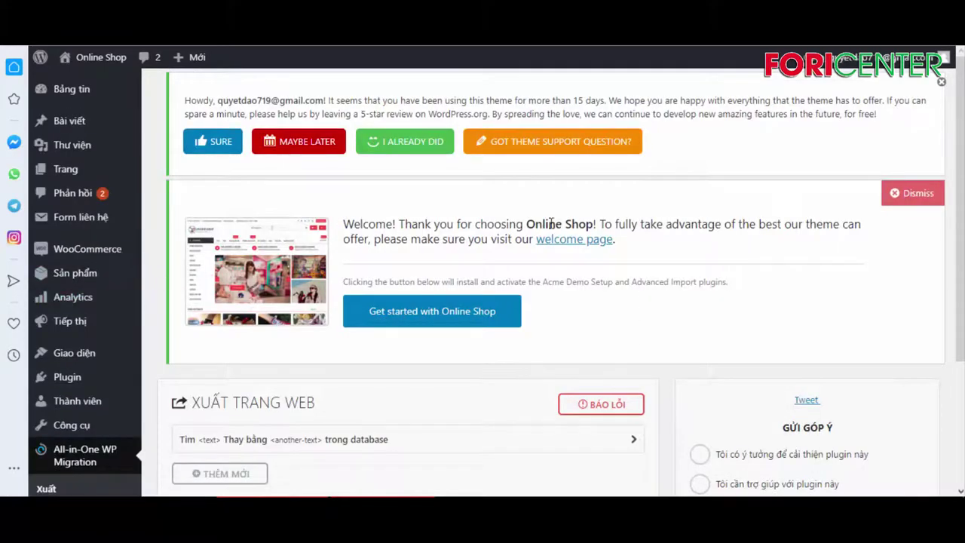
pyautogui.scroll(-3, 264, 260)
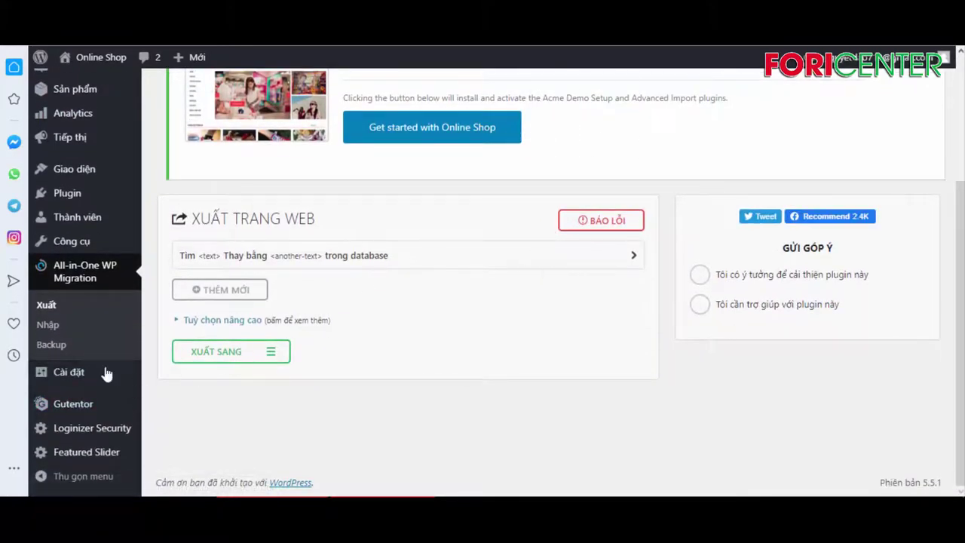
# - Import the phukien.foribusiness.com WPRESS backup file from Downloads into the site with All-in-One WP Migration
pyautogui.click(46, 325)
pyautogui.scroll(-2, 523, 336)
pyautogui.scroll(-1, 527, 342)
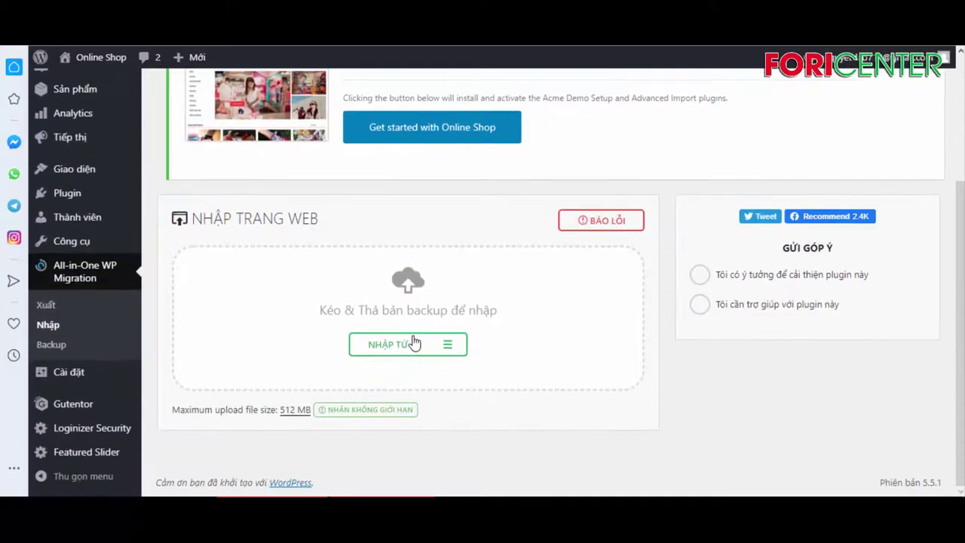
pyautogui.click(414, 342)
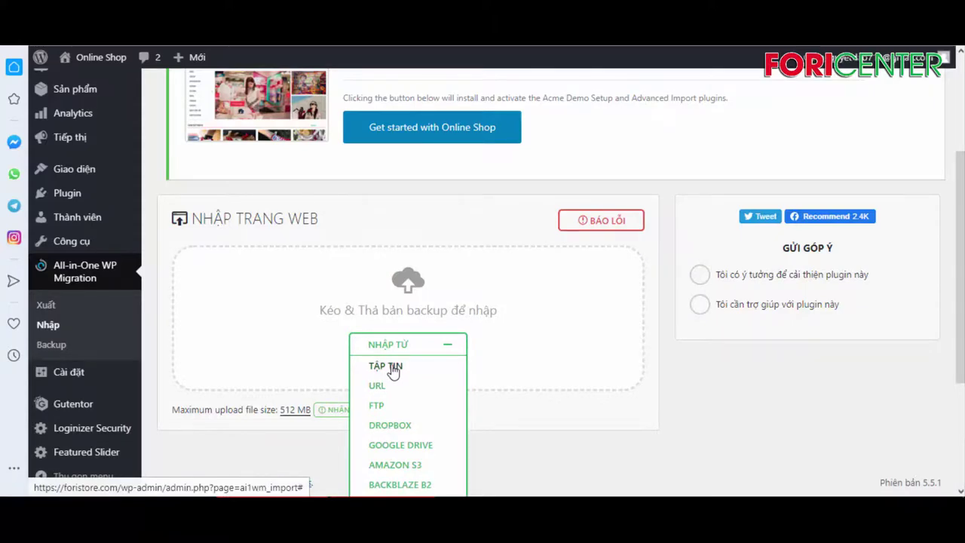
pyautogui.click(394, 368)
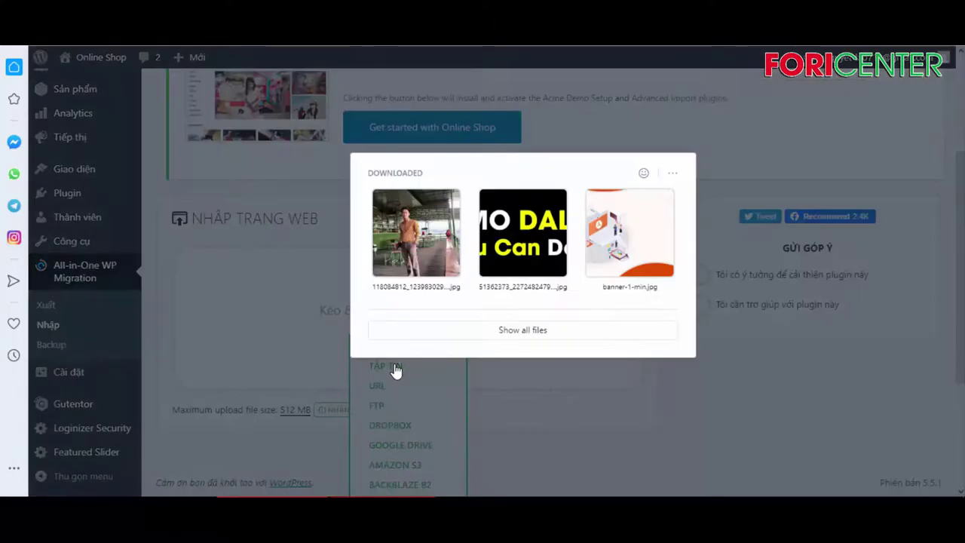
pyautogui.click(464, 337)
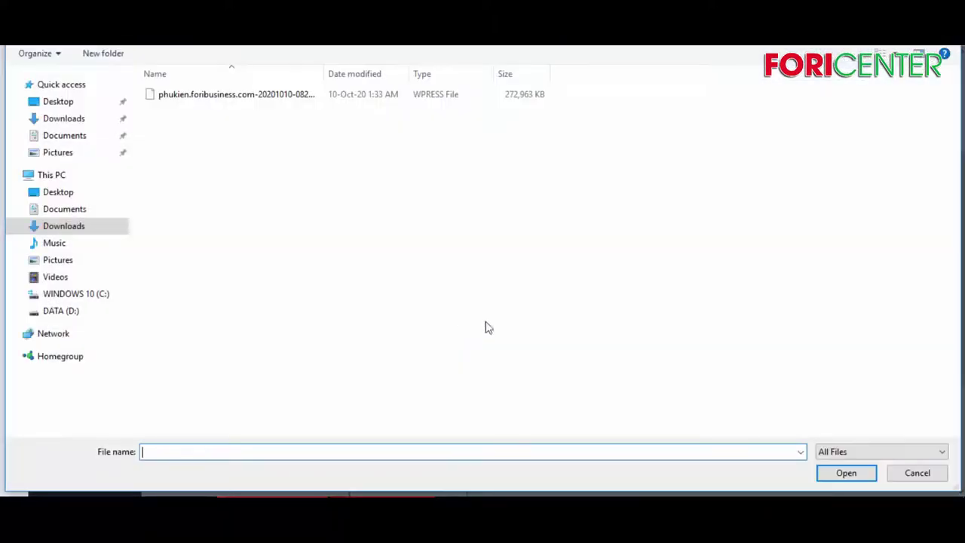
pyautogui.doubleClick(273, 96)
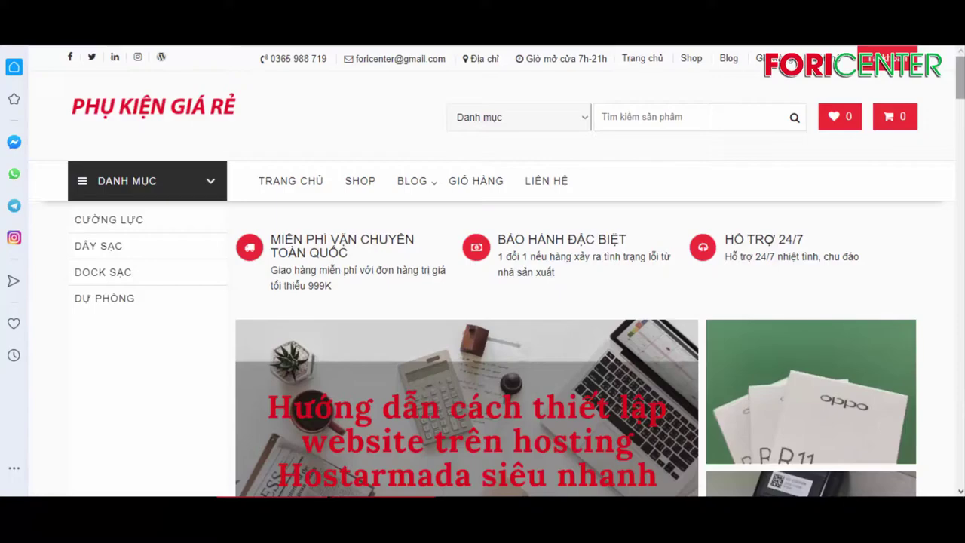
# - Add the CÁP SẠC IPHONE X A1 – F2 cable from the "Sản phẩm thịnh hành" section to the cart and open the cart
pyautogui.scroll(-20, 490, 301)
pyautogui.scroll(12, 475, 181)
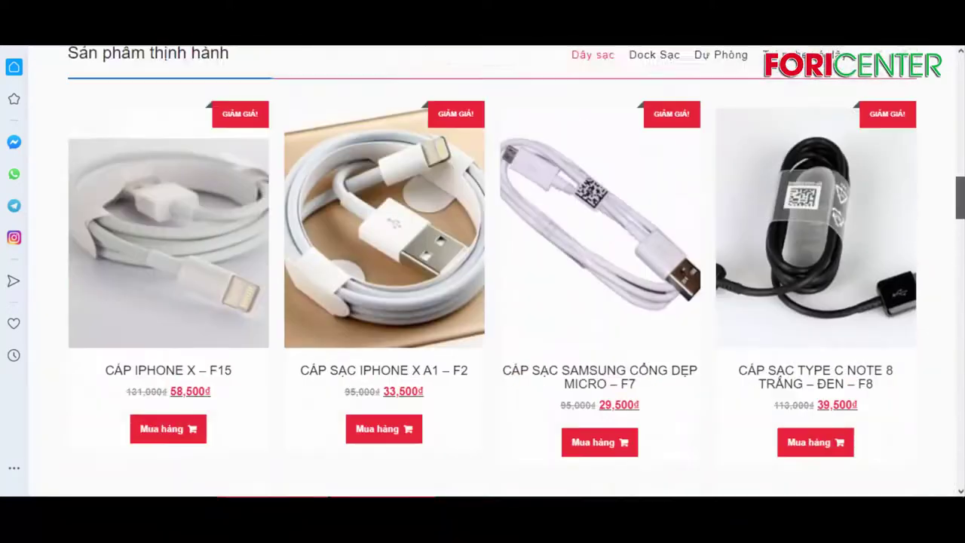
pyautogui.scroll(-4, 475, 181)
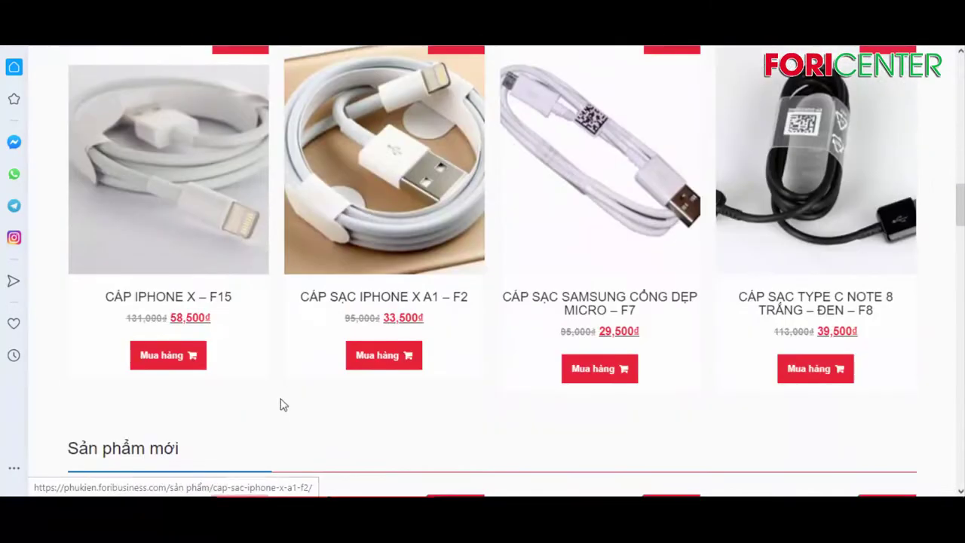
pyautogui.click(371, 365)
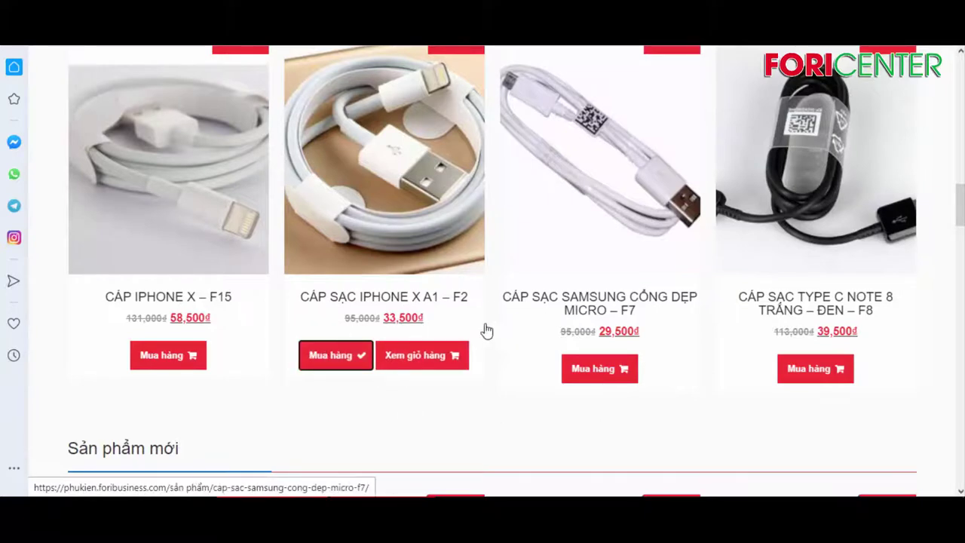
pyautogui.click(432, 363)
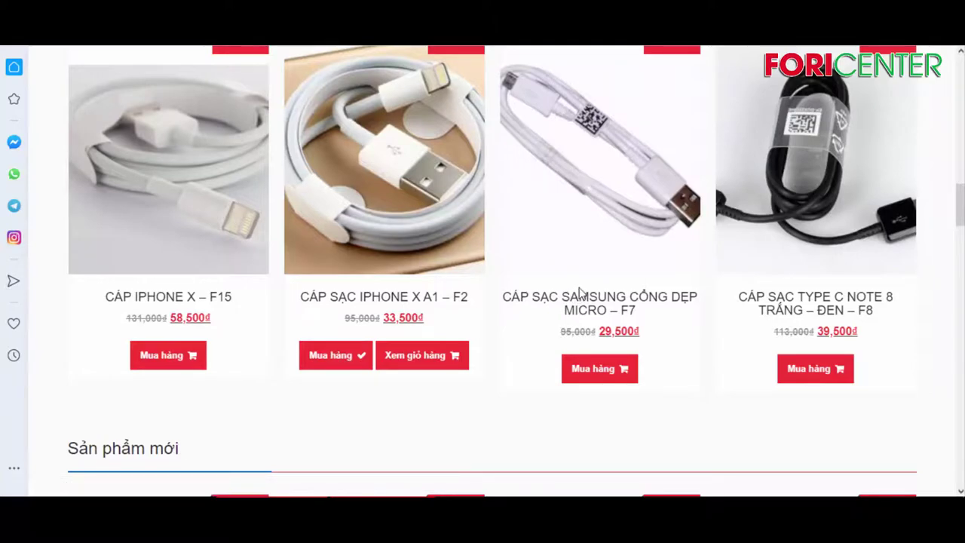
# - Review the cart's product line and totals and proceed to checkout
pyautogui.scroll(-2, 294, 290)
pyautogui.scroll(-2, 294, 290)
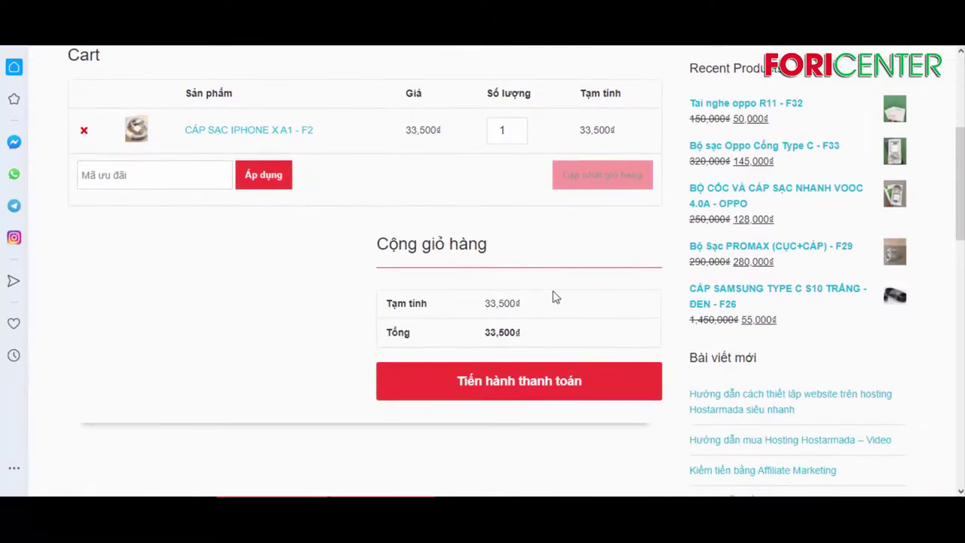
pyautogui.scroll(2, 555, 294)
pyautogui.scroll(-2, 577, 250)
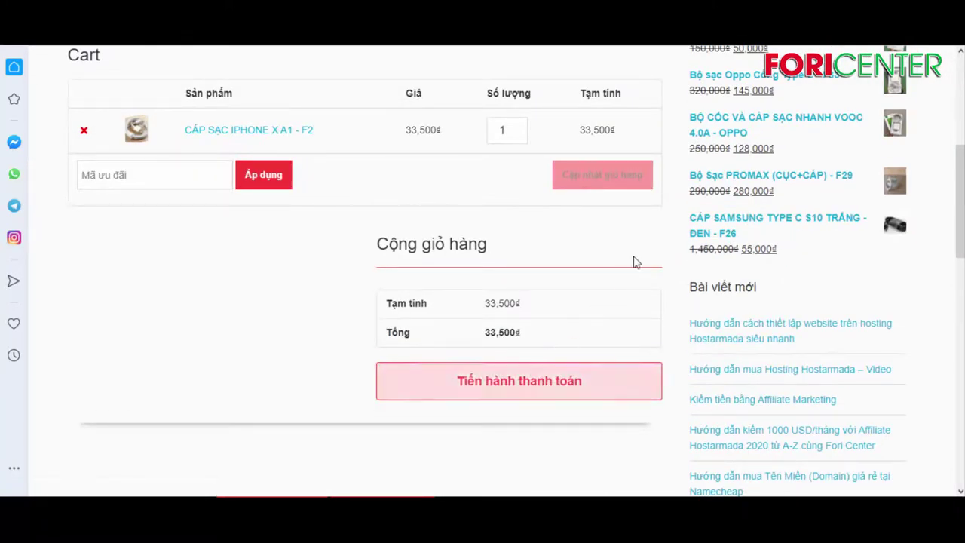
# - Review the checkout page's billing fields, order summary and payment methods
pyautogui.scroll(-5, 362, 252)
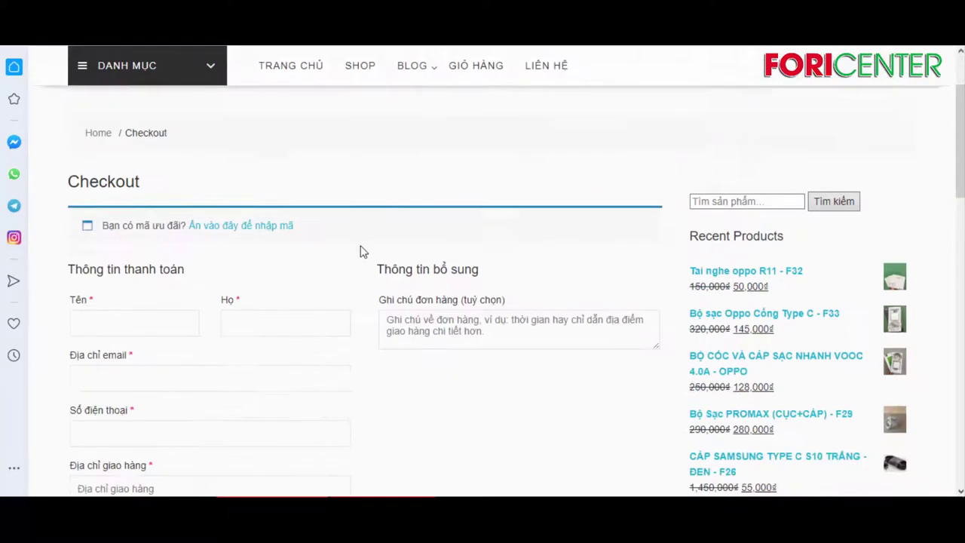
pyautogui.scroll(-2, 490, 224)
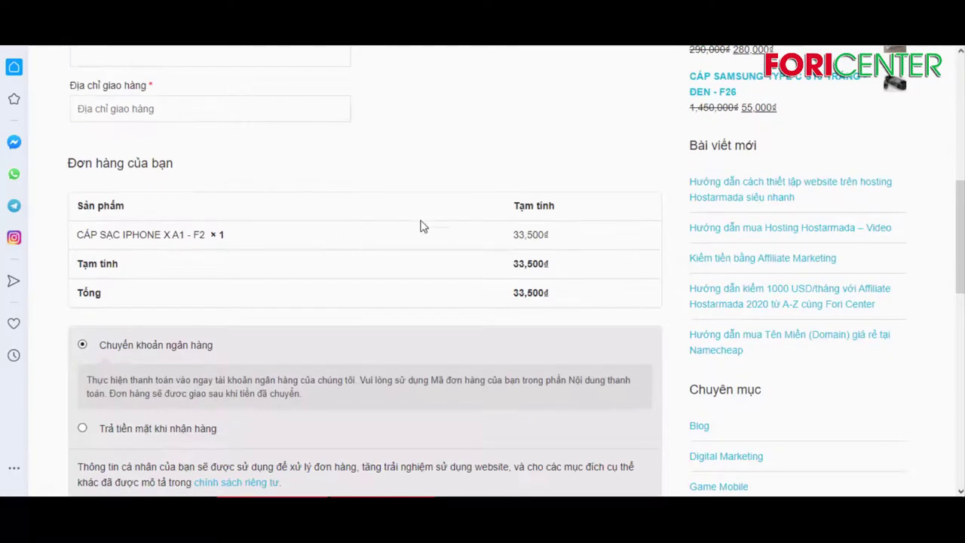
pyautogui.scroll(1, 450, 231)
pyautogui.scroll(-3, 450, 230)
pyautogui.moveTo(959, 272); pyautogui.dragTo(960, 113)
pyautogui.scroll(-2, 524, 289)
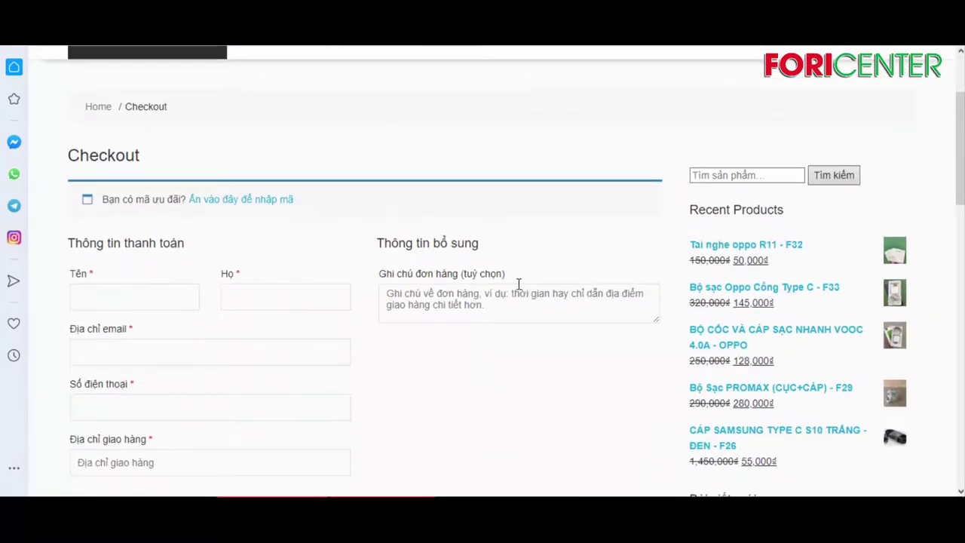
pyautogui.scroll(-5, 520, 285)
pyautogui.scroll(4, 520, 287)
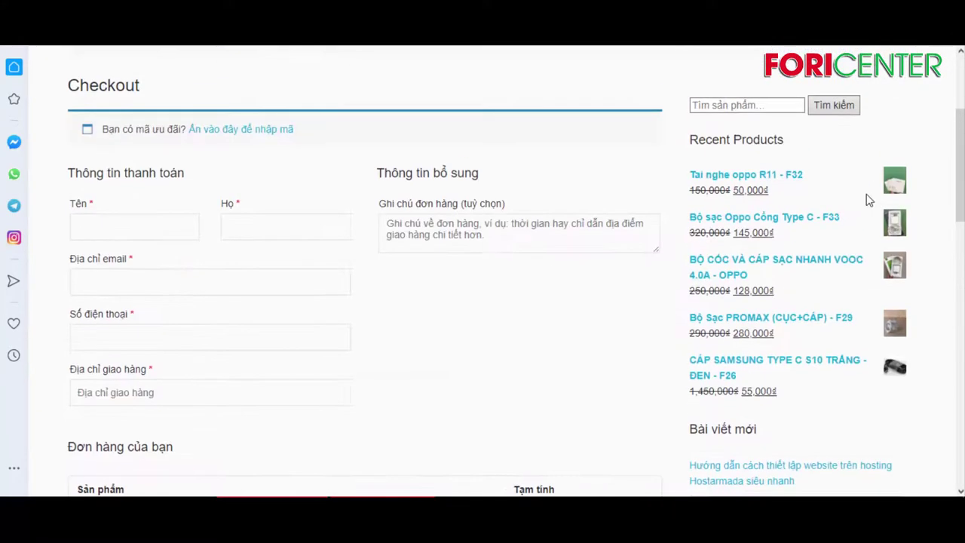
pyautogui.scroll(3, 869, 200)
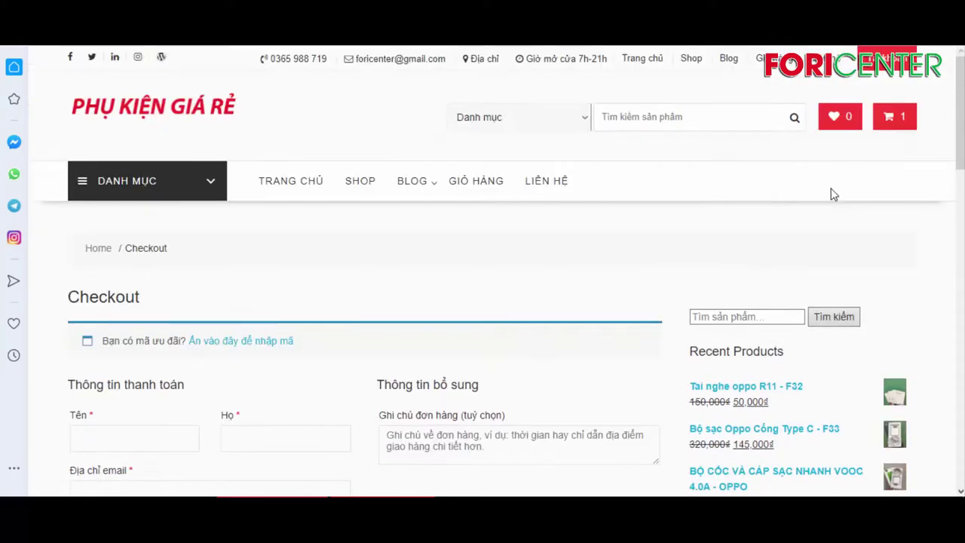
# - Reopen the cart and remove the CÁP SẠC IPHONE X A1 - F2 cable from it
pyautogui.click(896, 120)
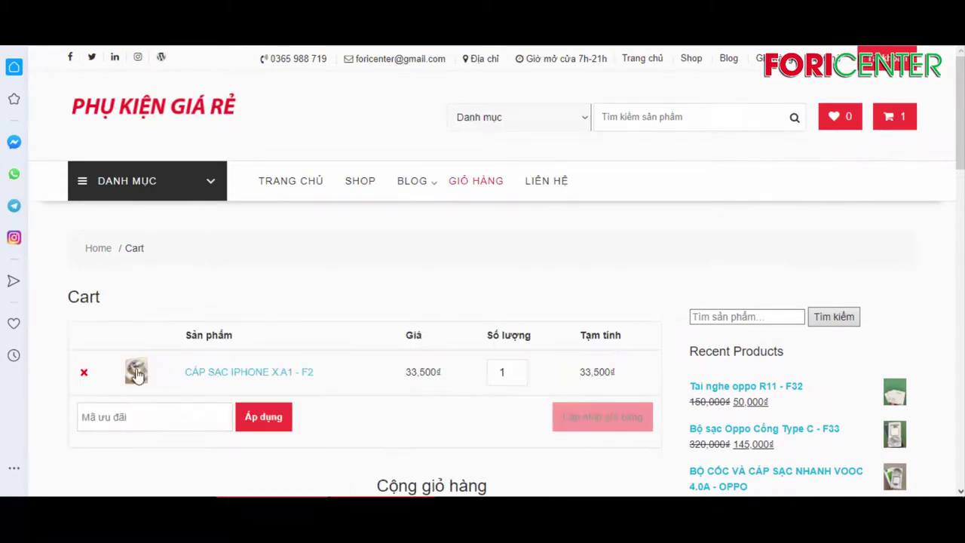
pyautogui.click(80, 371)
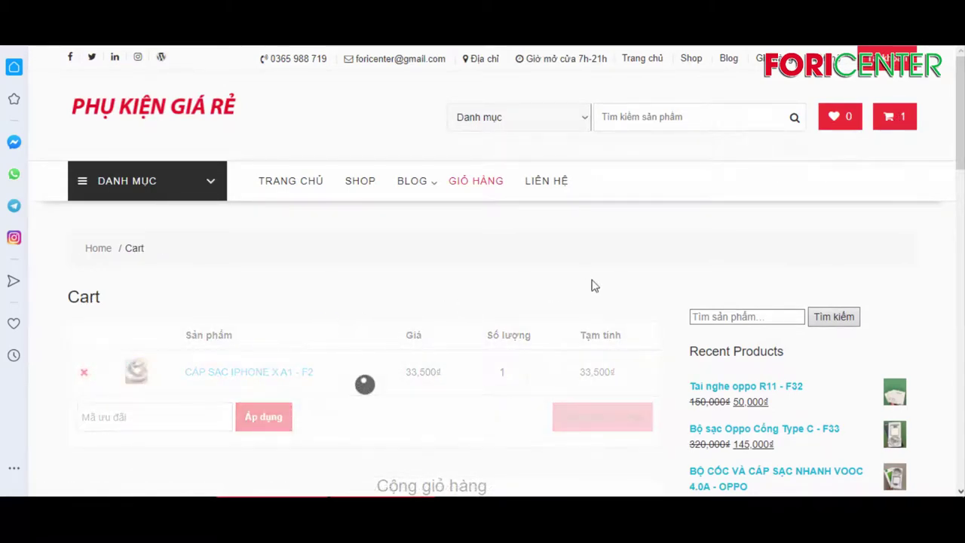
pyautogui.scroll(-2, 181, 312)
pyautogui.scroll(2, 226, 308)
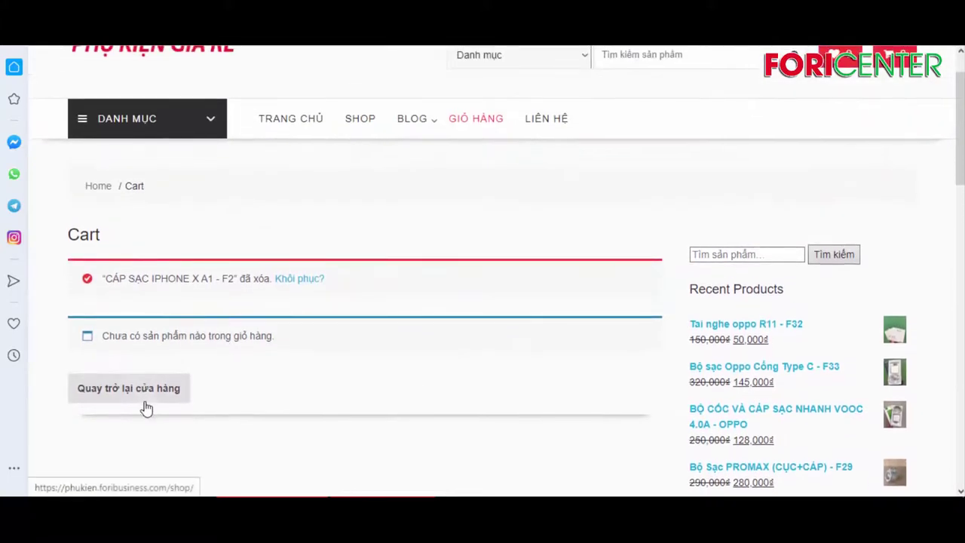
# - Return from the cart to the shop page and look through its product listing
pyautogui.click(153, 394)
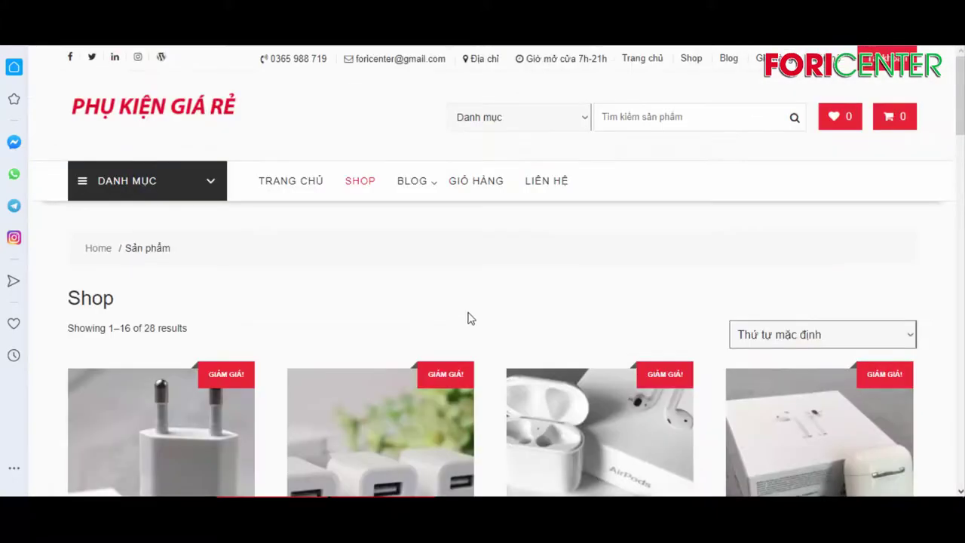
pyautogui.scroll(-4, 527, 320)
pyautogui.scroll(-3, 569, 320)
pyautogui.scroll(7, 528, 301)
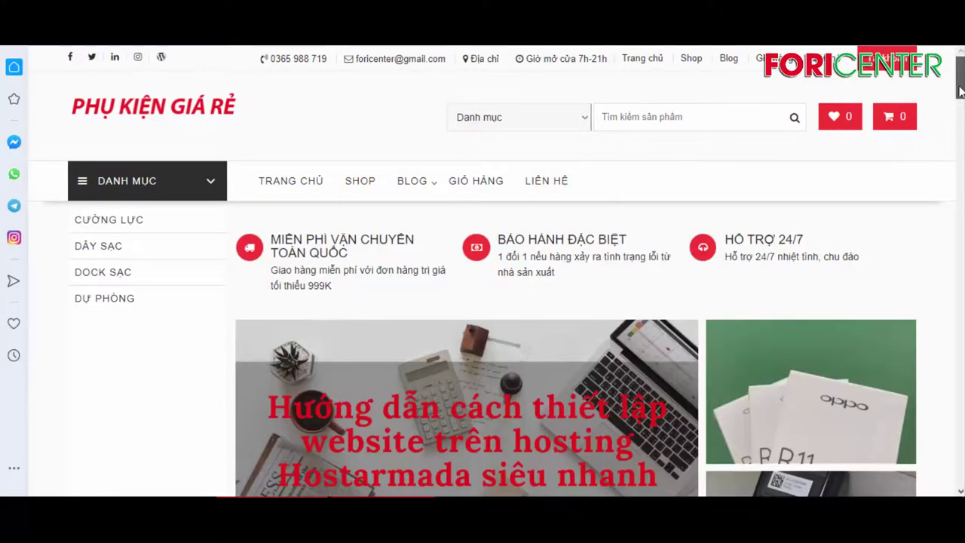
# - Look through the sample shop's home page from the header banners through the product sections to the footer
pyautogui.scroll(-20, 951, 92)
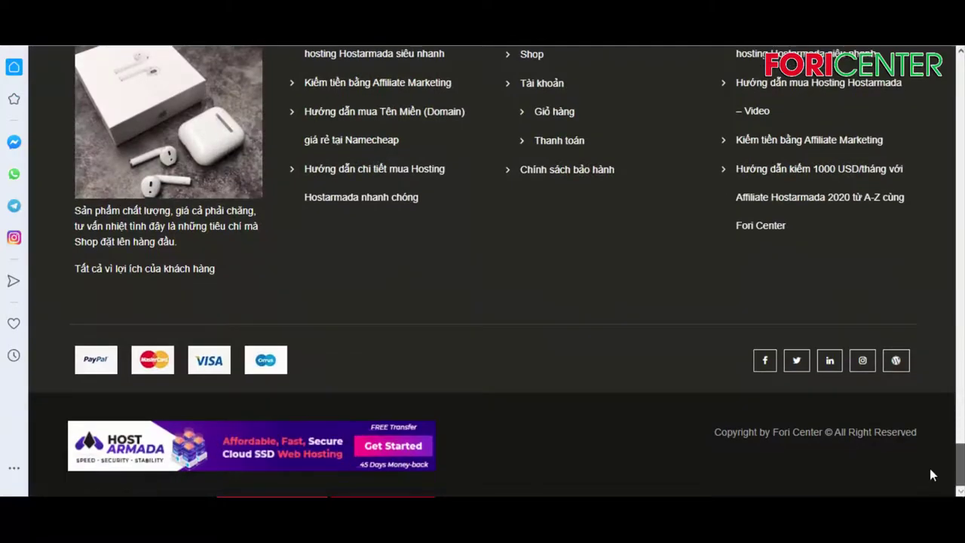
pyautogui.scroll(10, 803, 297)
pyautogui.scroll(10, 803, 296)
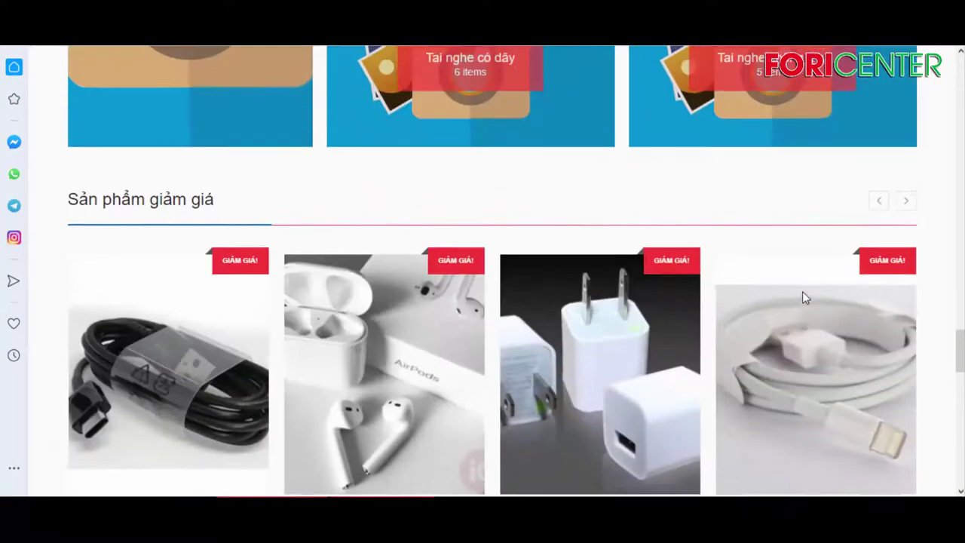
pyautogui.scroll(-5, 802, 297)
pyautogui.scroll(3, 803, 299)
pyautogui.scroll(10, 803, 299)
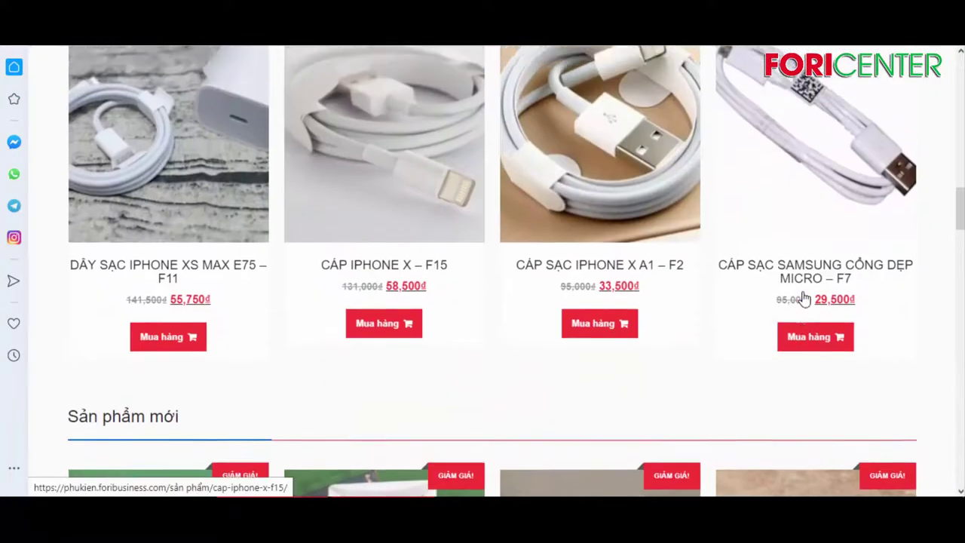
pyautogui.scroll(4, 803, 295)
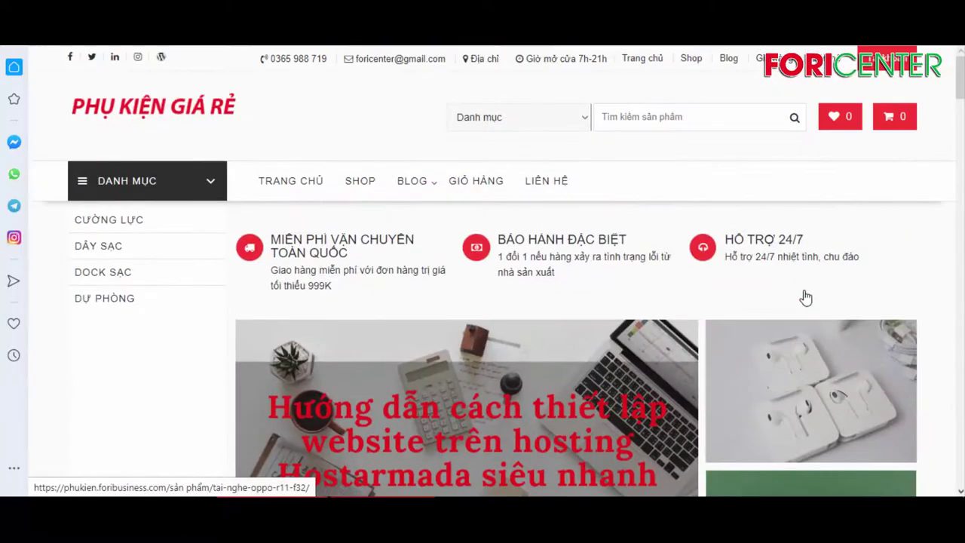
pyautogui.scroll(-10, 433, 157)
pyautogui.scroll(-10, 328, 236)
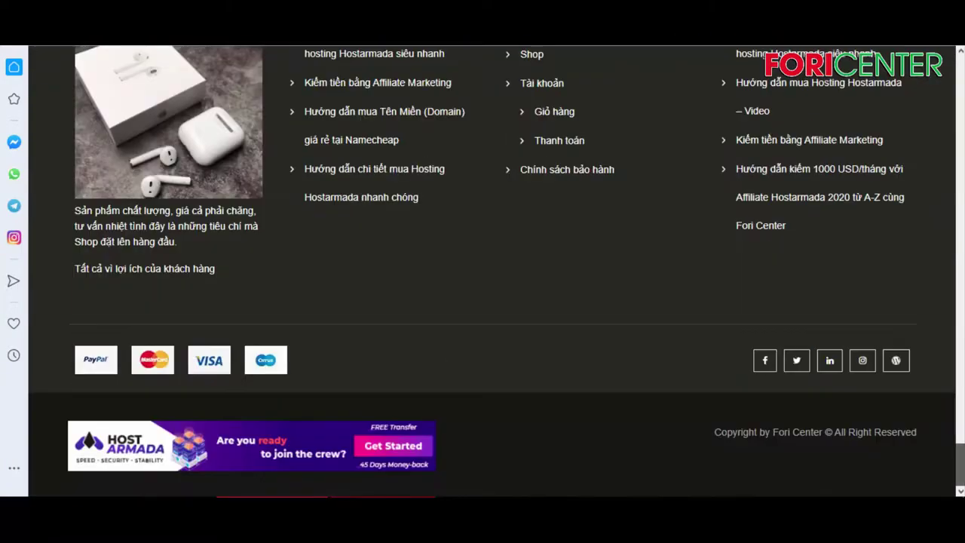
pyautogui.scroll(10, 328, 236)
pyautogui.scroll(10, 328, 236)
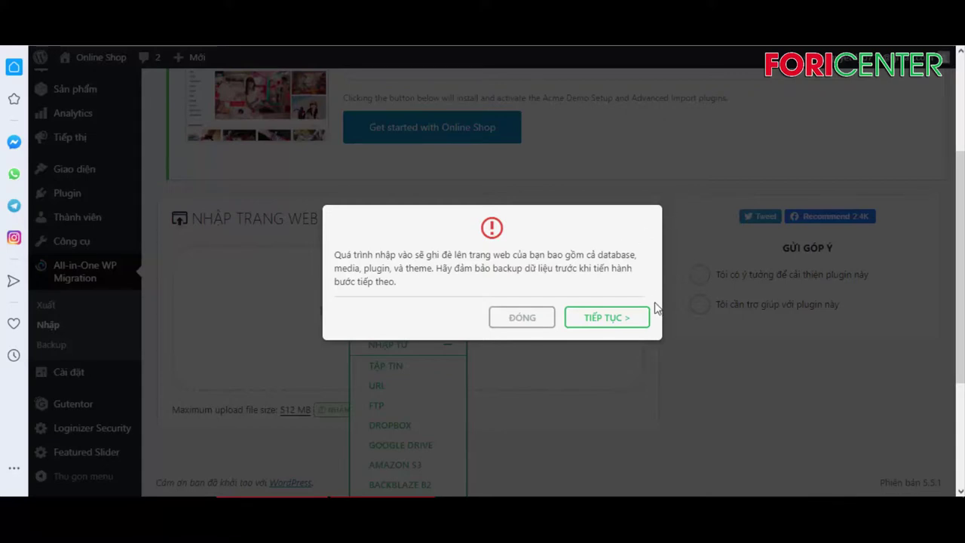
# - Confirm overwriting the site's database, media, plugins and themes with the backup and finish the import
pyautogui.click(620, 326)
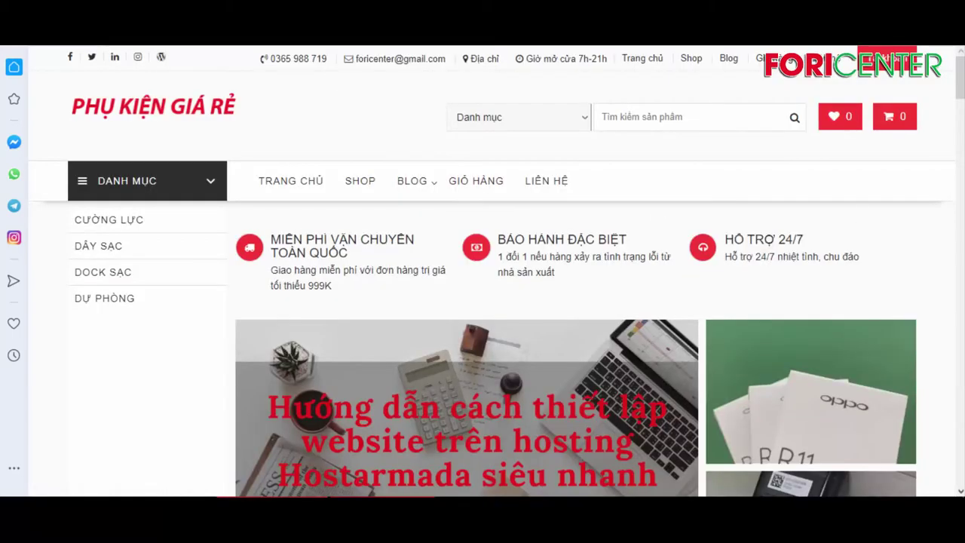
pyautogui.scroll(-5, 483, 271)
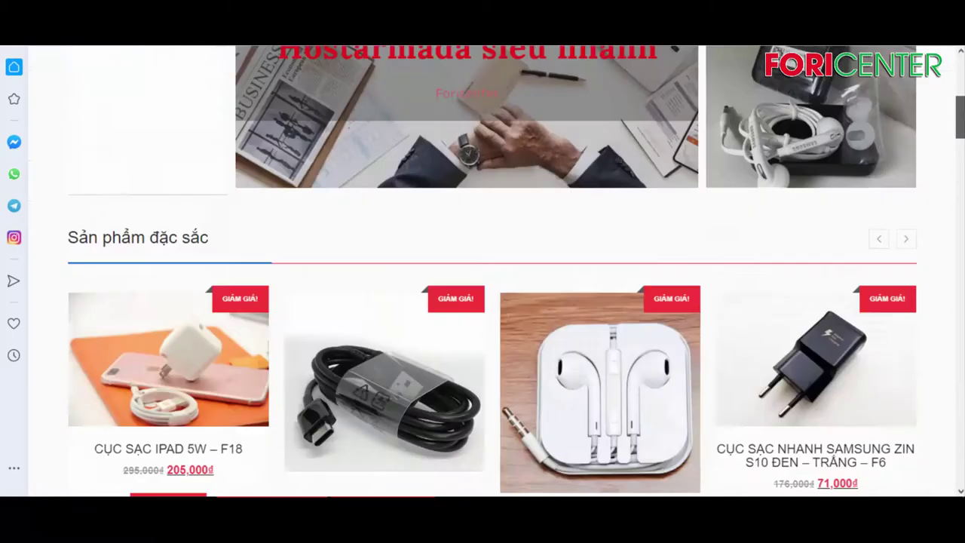
pyautogui.scroll(-15, 482, 271)
pyautogui.scroll(20, 482, 272)
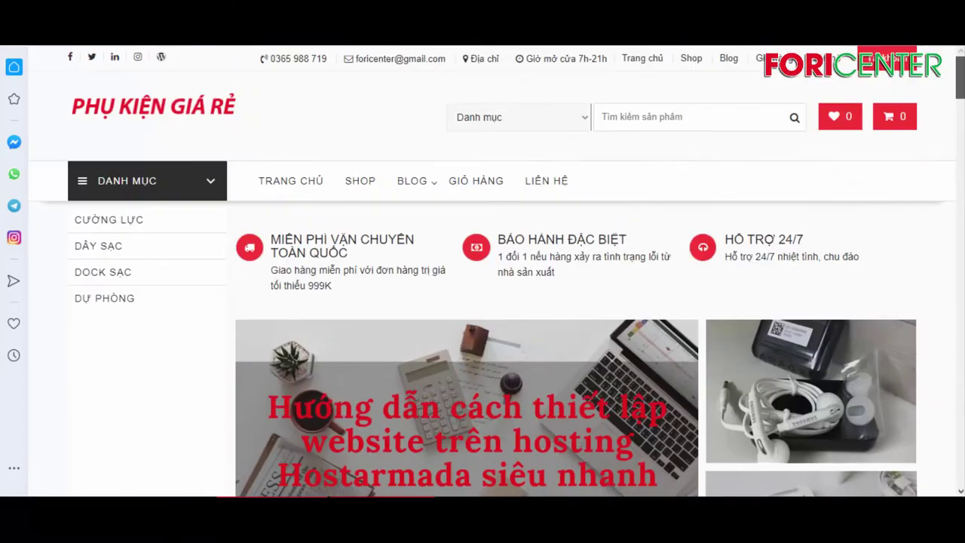
pyautogui.click(312, 181)
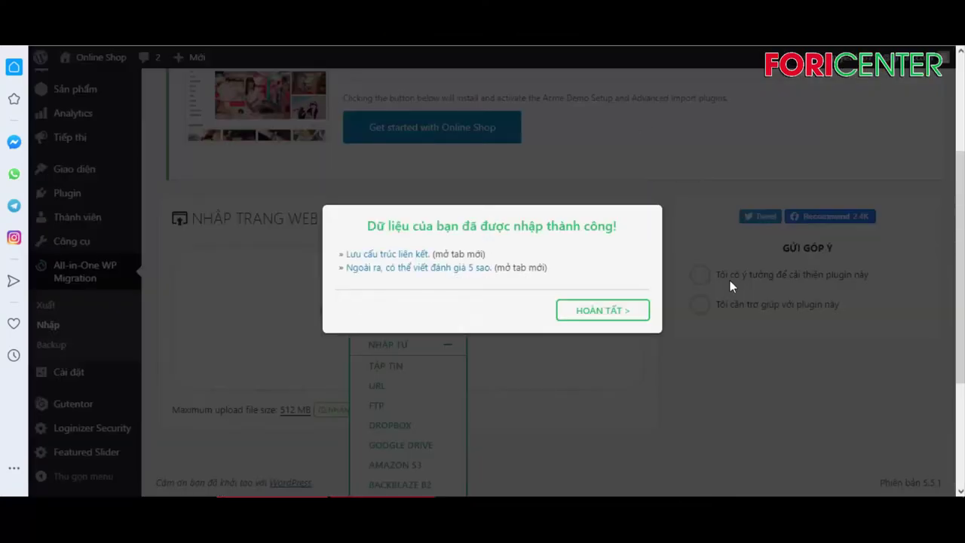
pyautogui.click(641, 309)
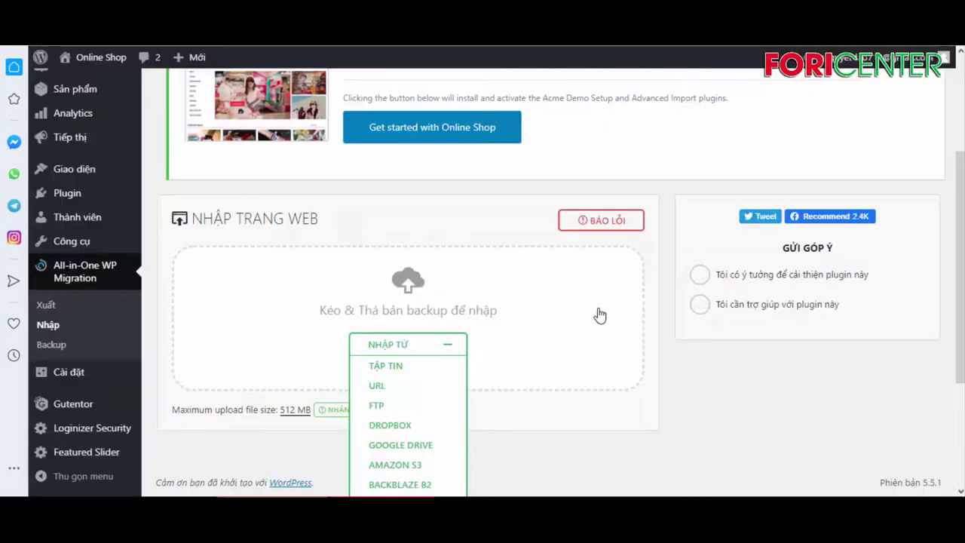
# - Open the cloned site's front page in a new tab and check it from header to footer
pyautogui.rightClick(97, 58)
pyautogui.click(151, 65)
pyautogui.click(575, 47)
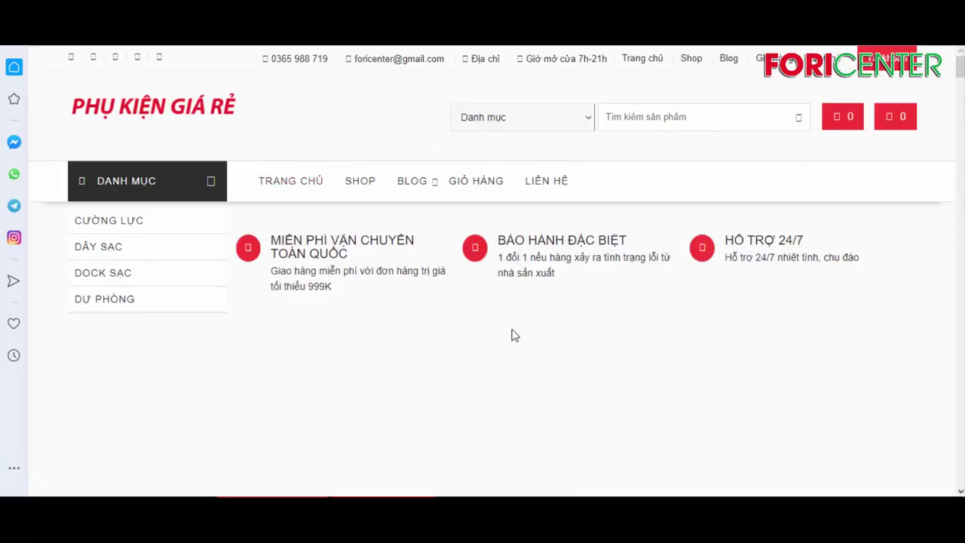
pyautogui.scroll(-1, 511, 326)
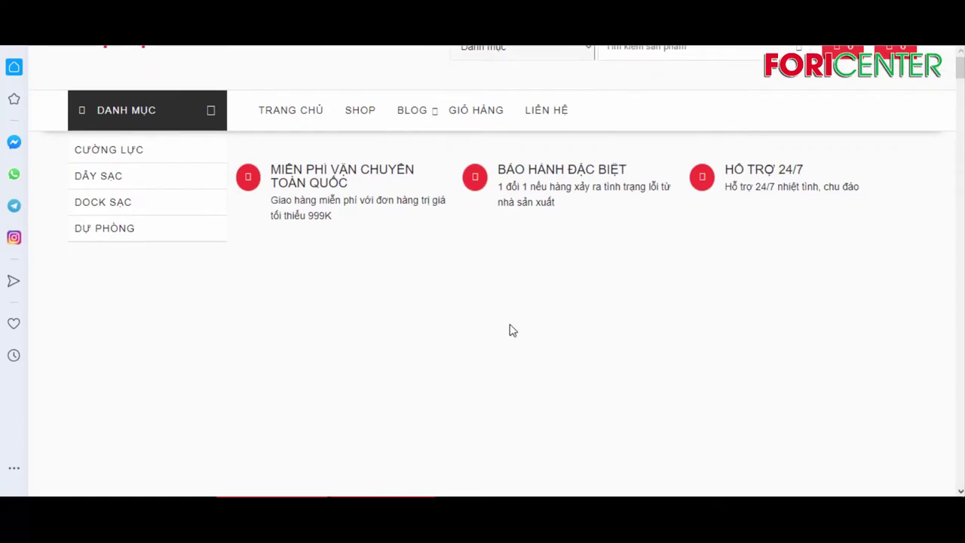
pyautogui.scroll(-20, 554, 334)
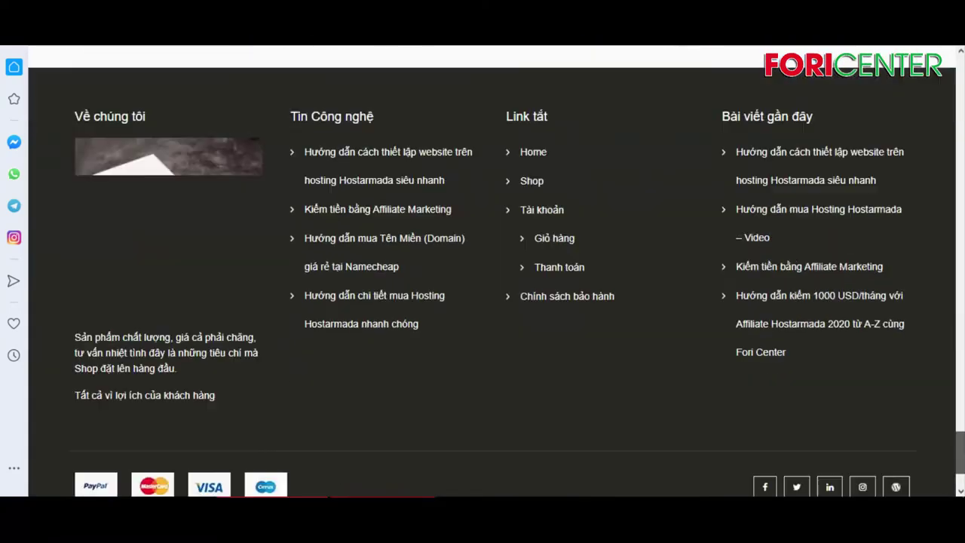
pyautogui.scroll(20, 430, 191)
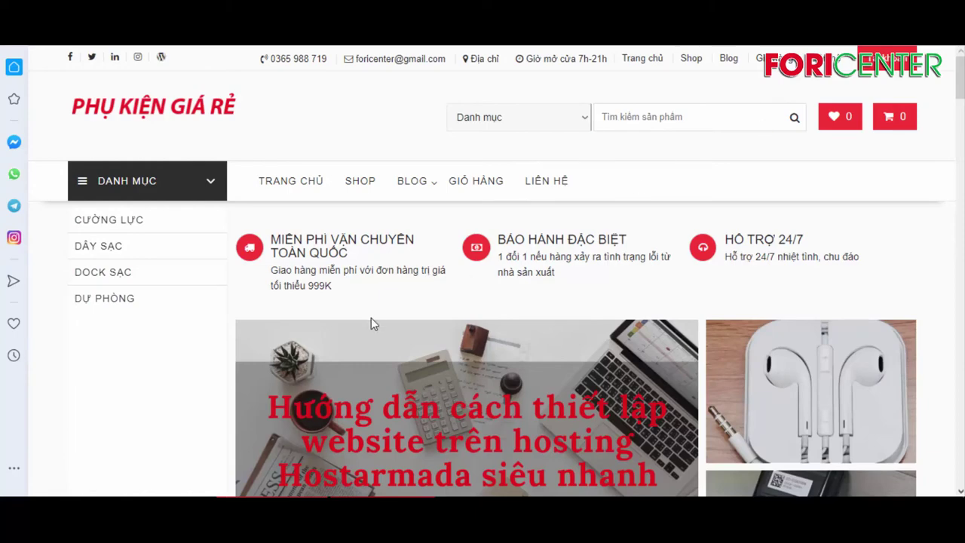
# - Switch to the process notes and review the "Bước 5" line about changing the login details in cPanel
pyautogui.hotkey('alt', 'Tab')
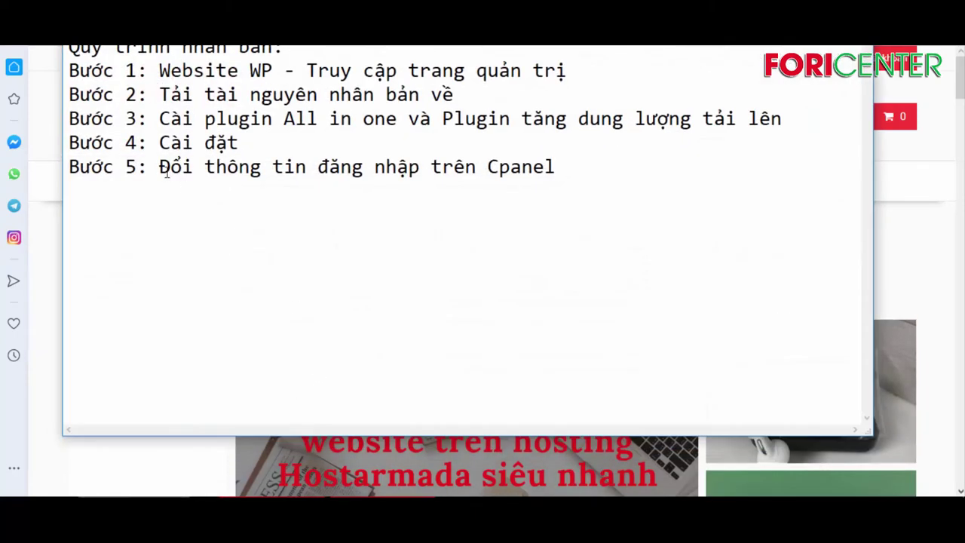
pyautogui.moveTo(375, 166); pyautogui.dragTo(613, 174)
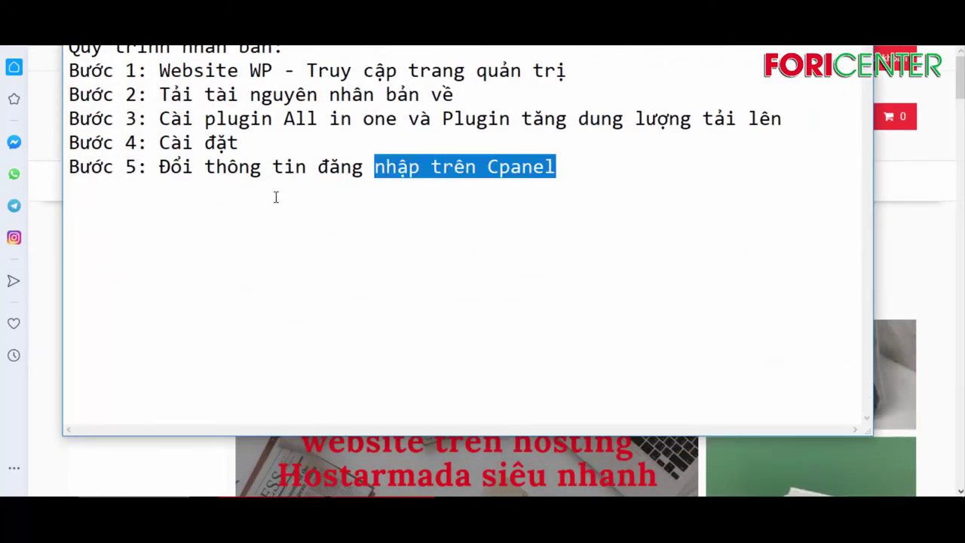
pyautogui.click(259, 174)
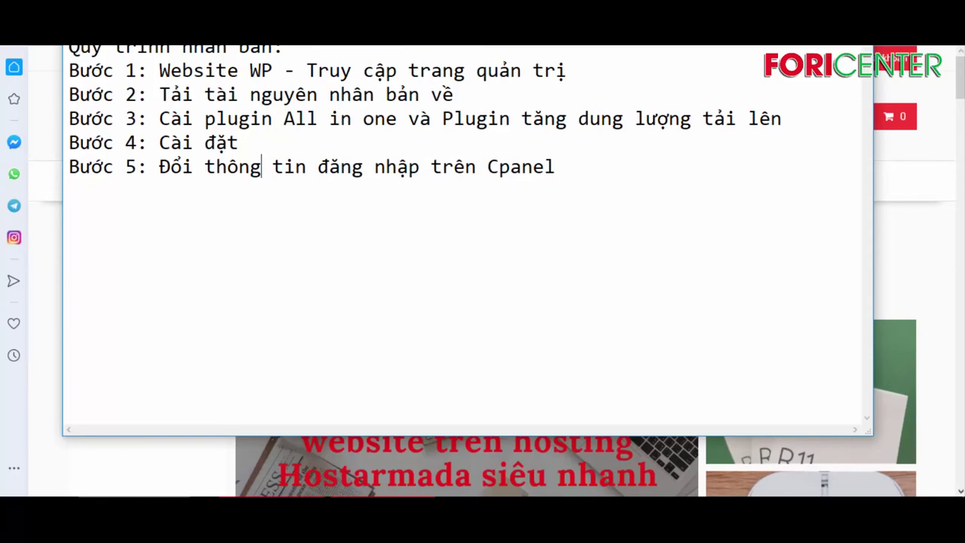
pyautogui.hotkey('alt', 'Tab')
pyautogui.hotkey('alt', 'Tab')
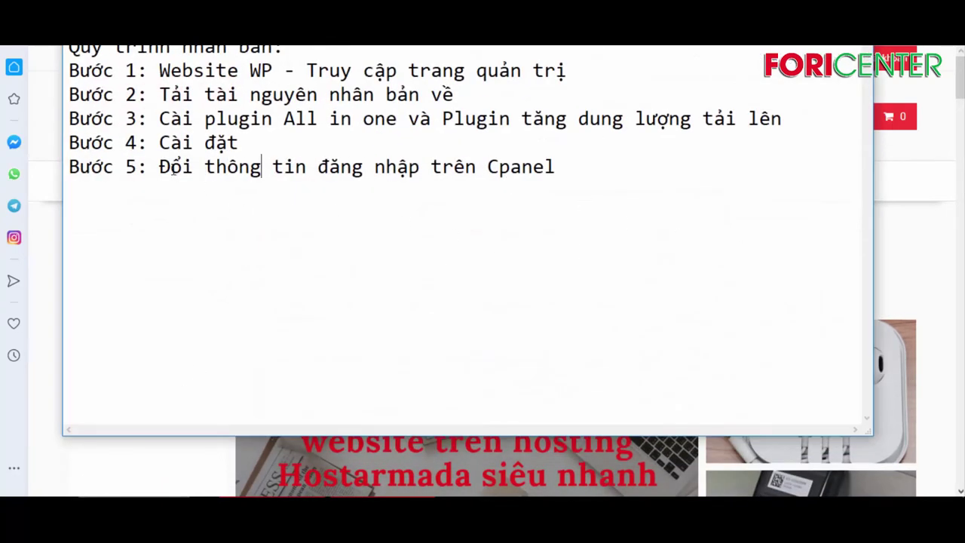
pyautogui.moveTo(159, 166); pyautogui.dragTo(593, 158)
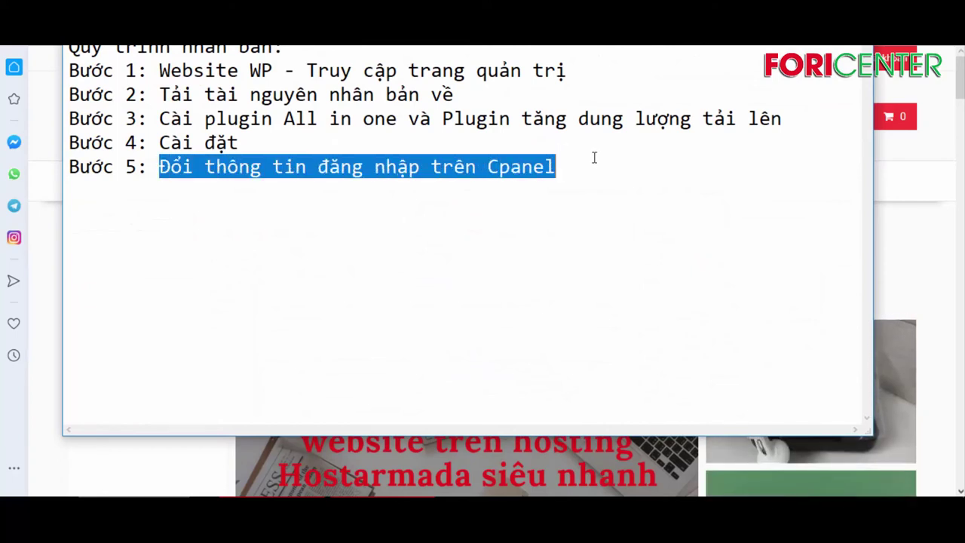
pyautogui.click(580, 167)
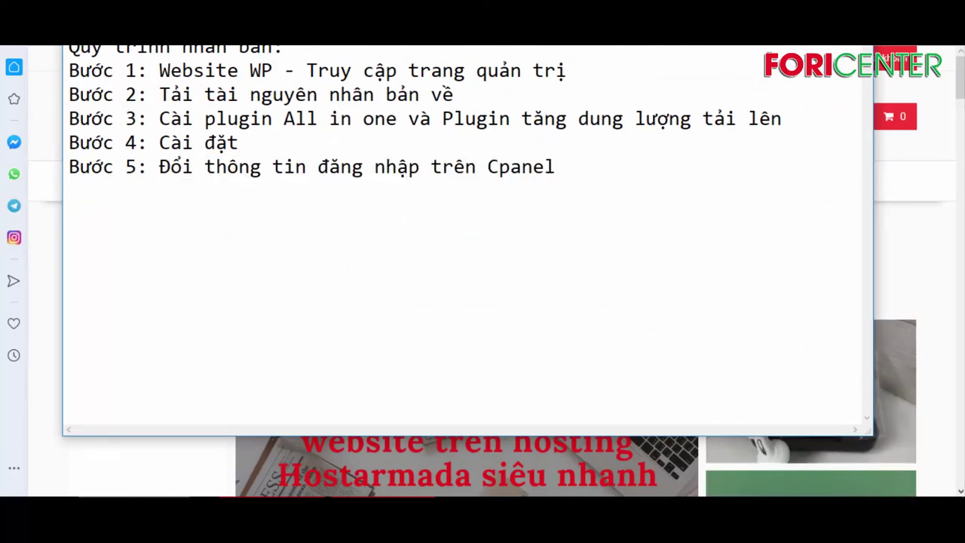